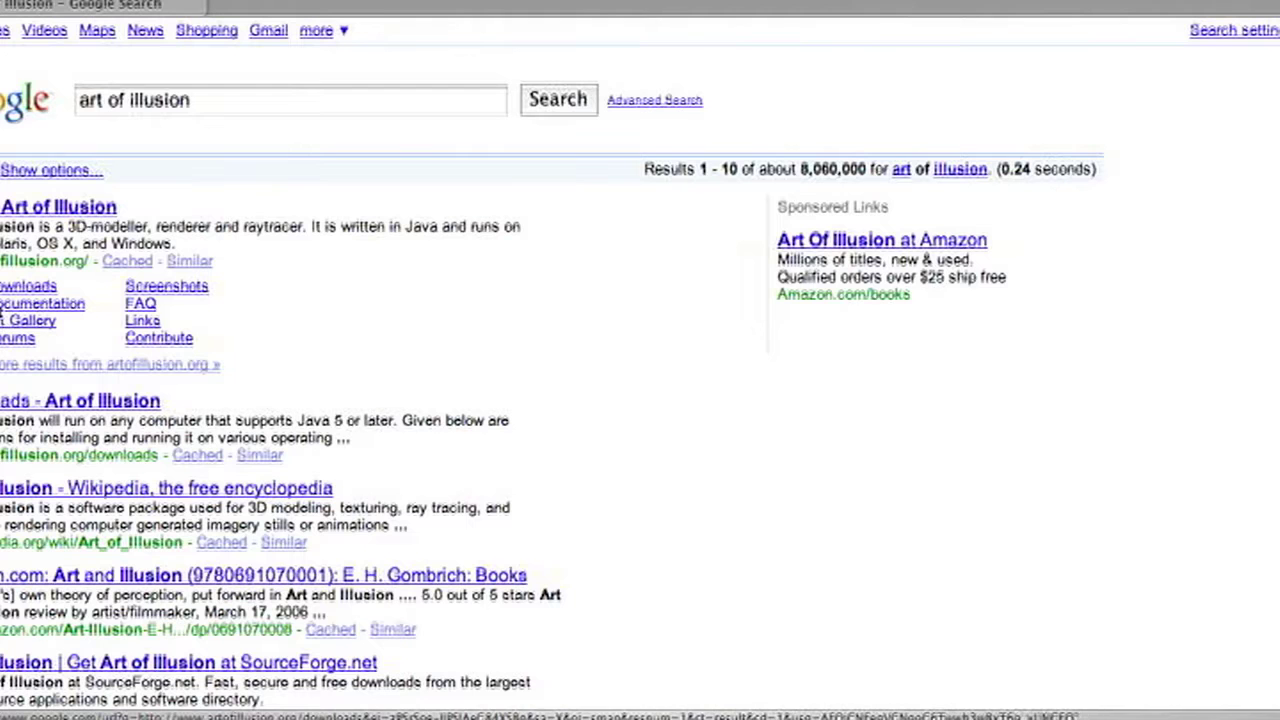
Step: Download the Mac OS X Art of Illusion installer via artofillusion.org's Downloads page, linking to SourceForge
click(5, 289)
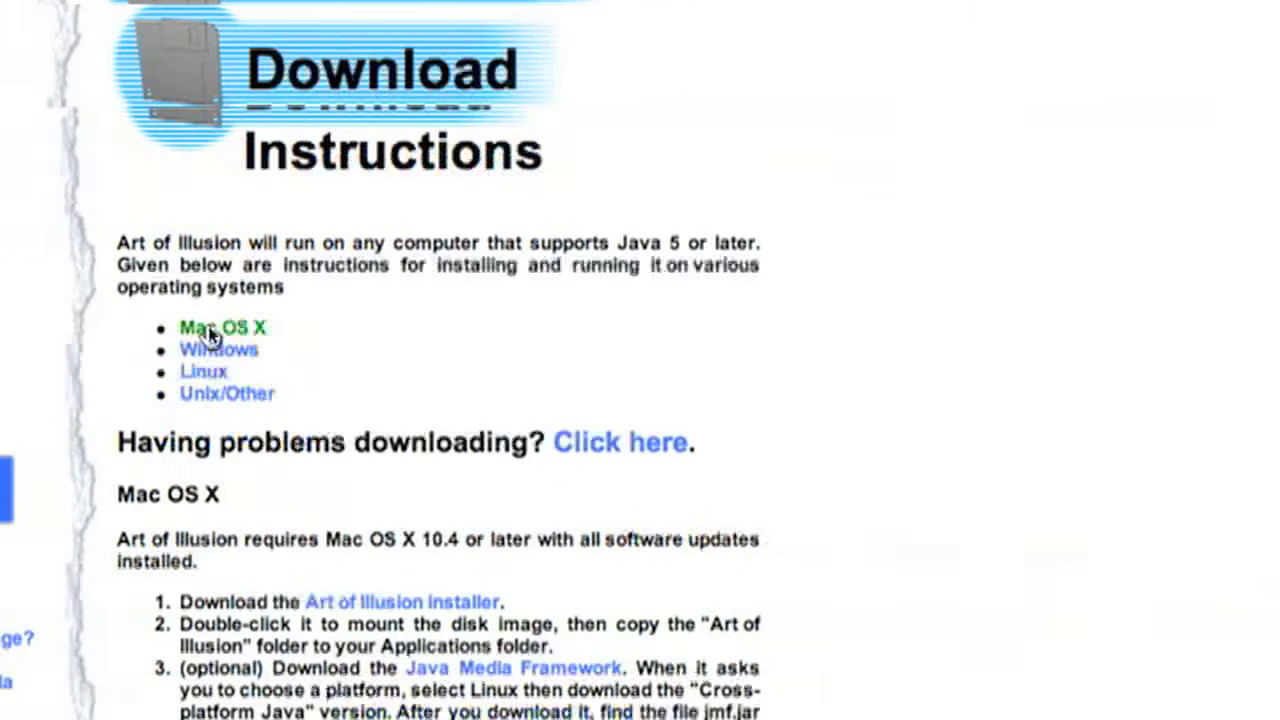
click(210, 335)
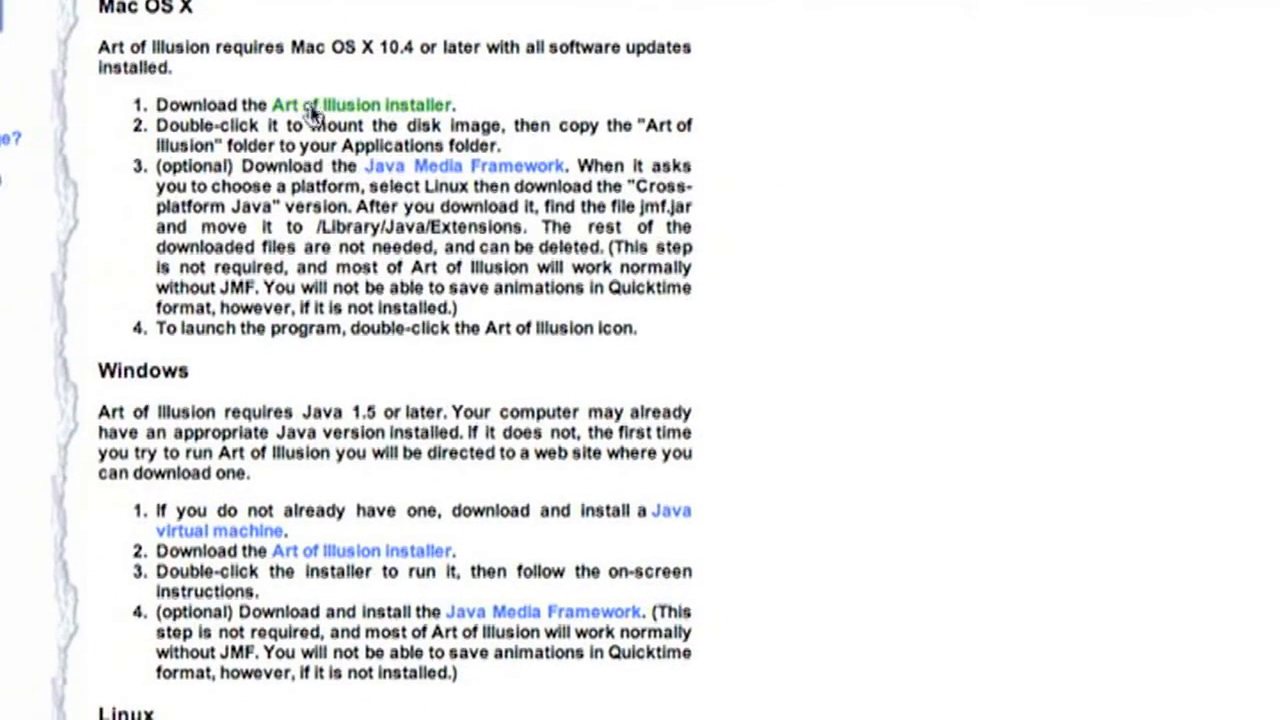
click(280, 106)
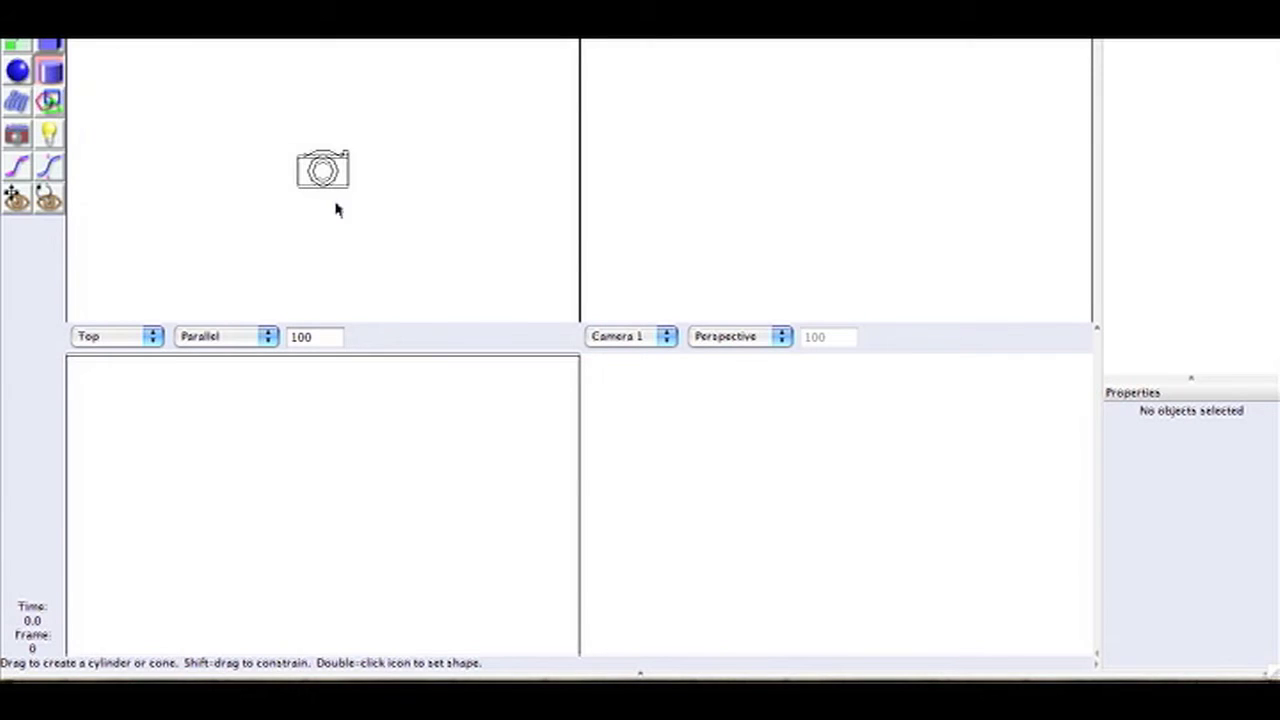
Step: Draw a cylinder in the Top view, add a default-size cone, and raise it onto the cylinder
drag(284, 158, 360, 250)
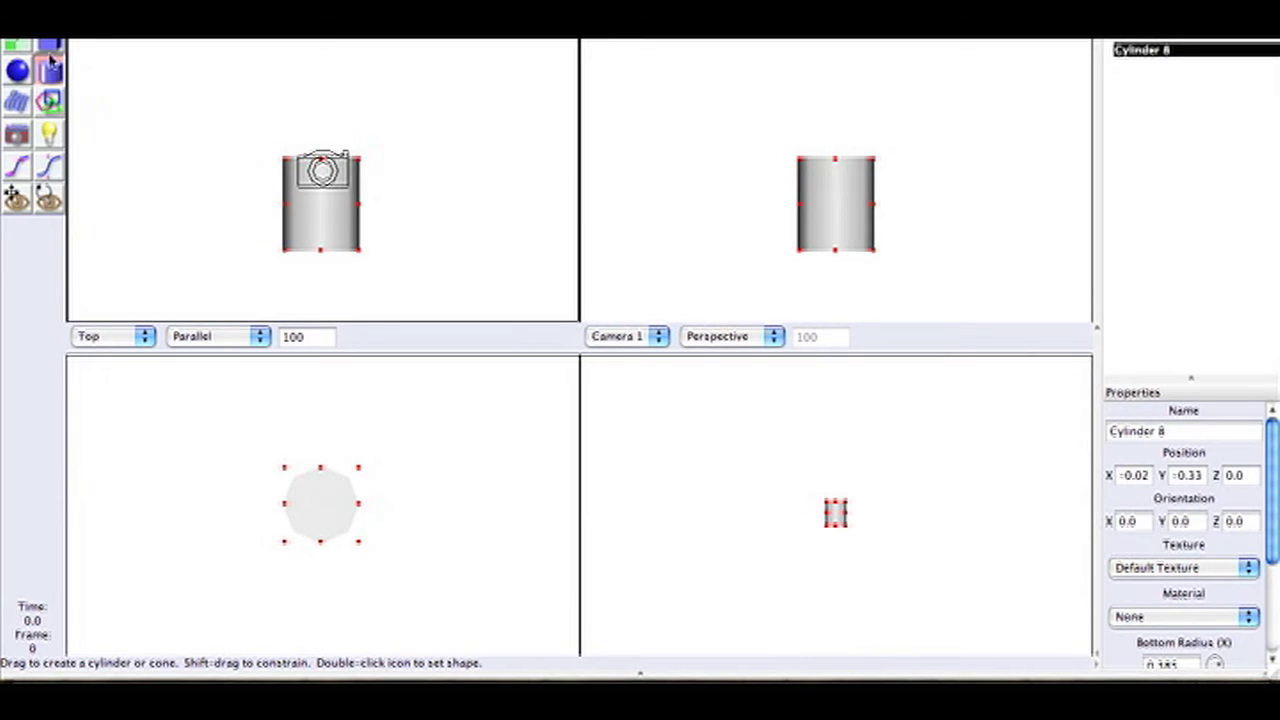
click(335, 2)
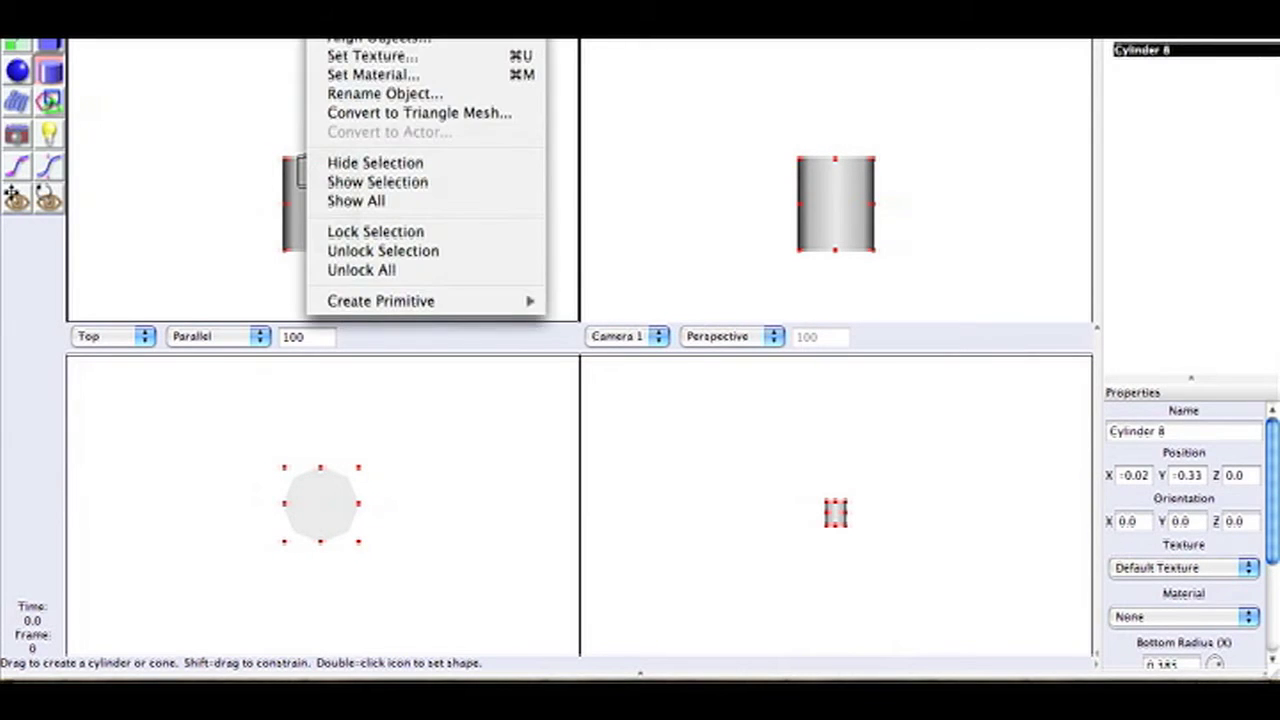
mouse_move(372, 306)
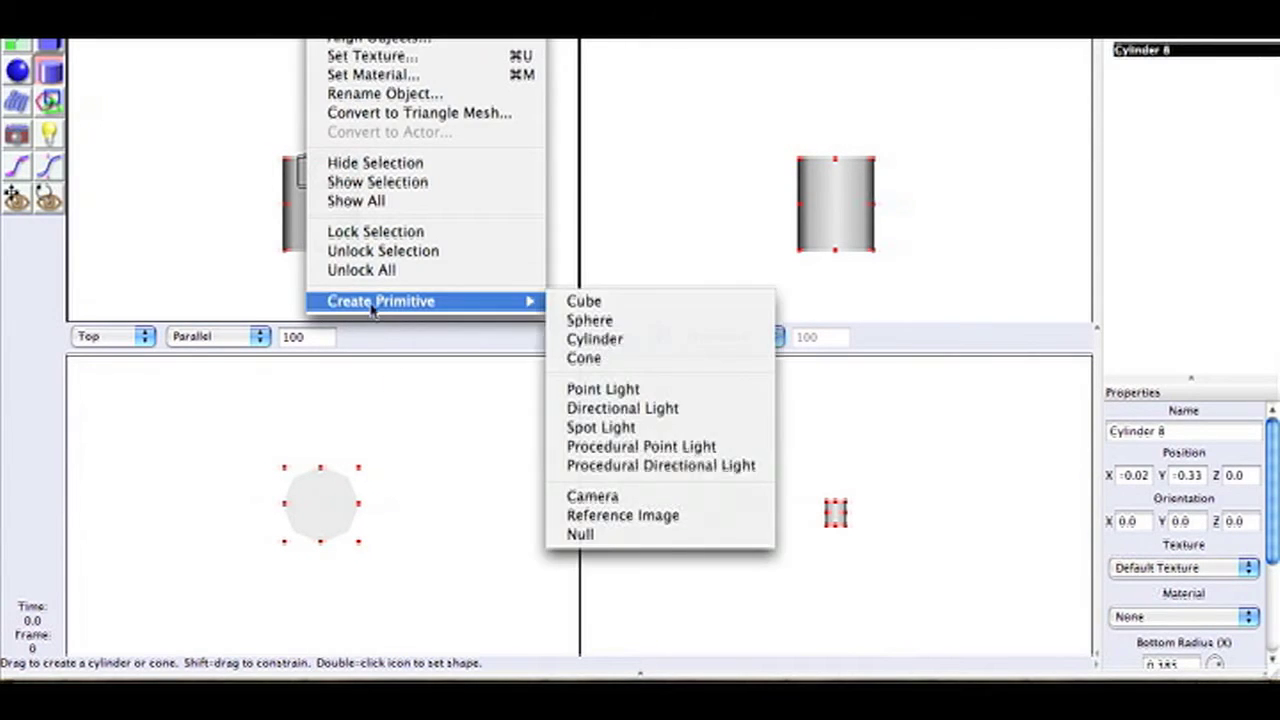
click(585, 358)
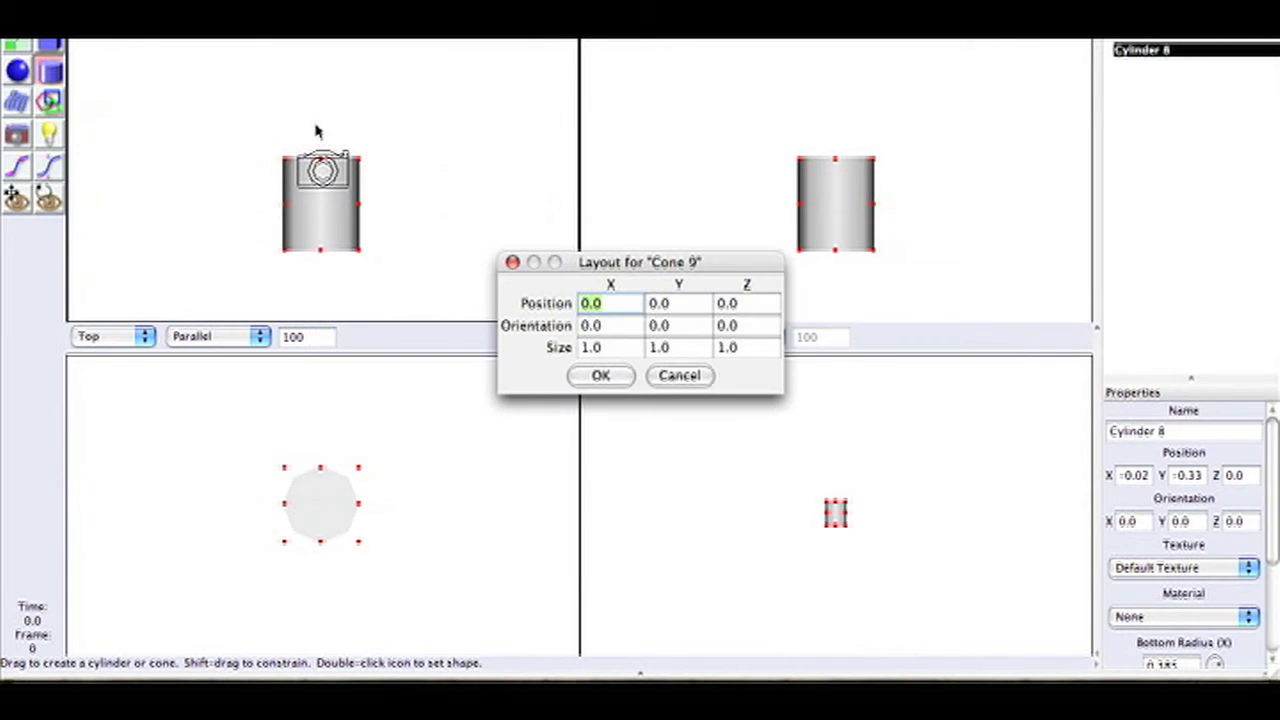
click(596, 375)
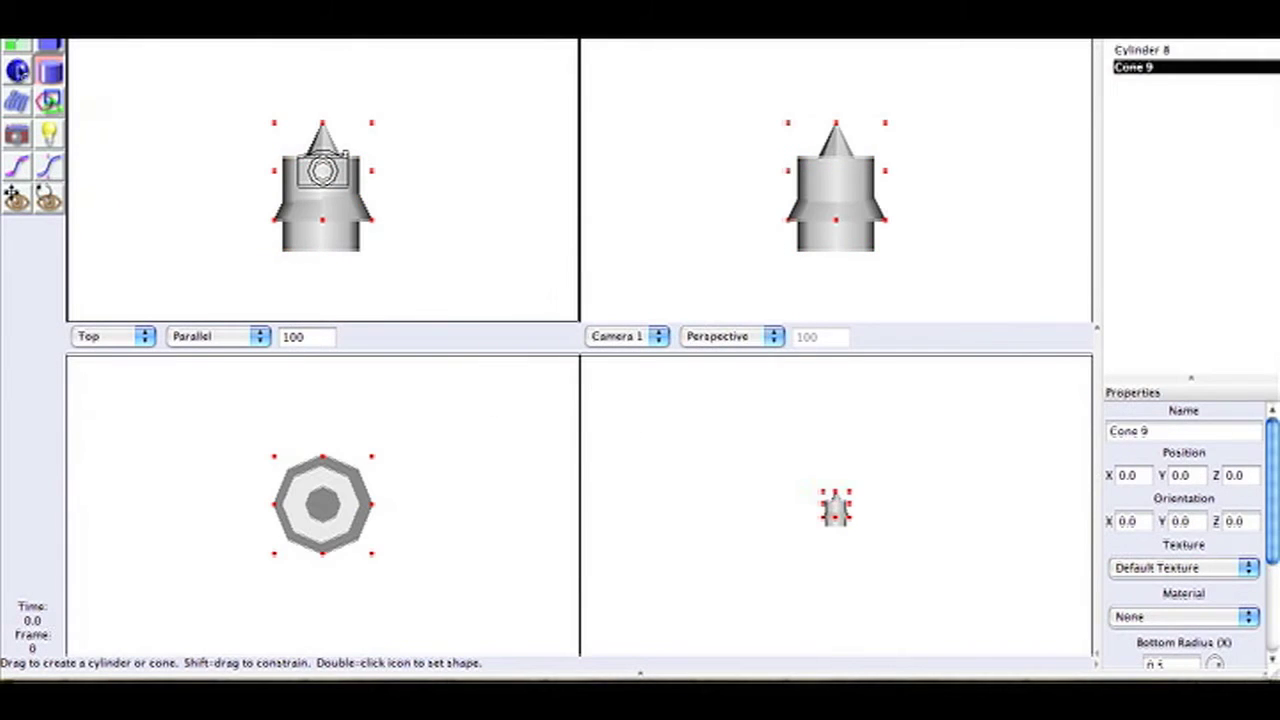
click(16, 44)
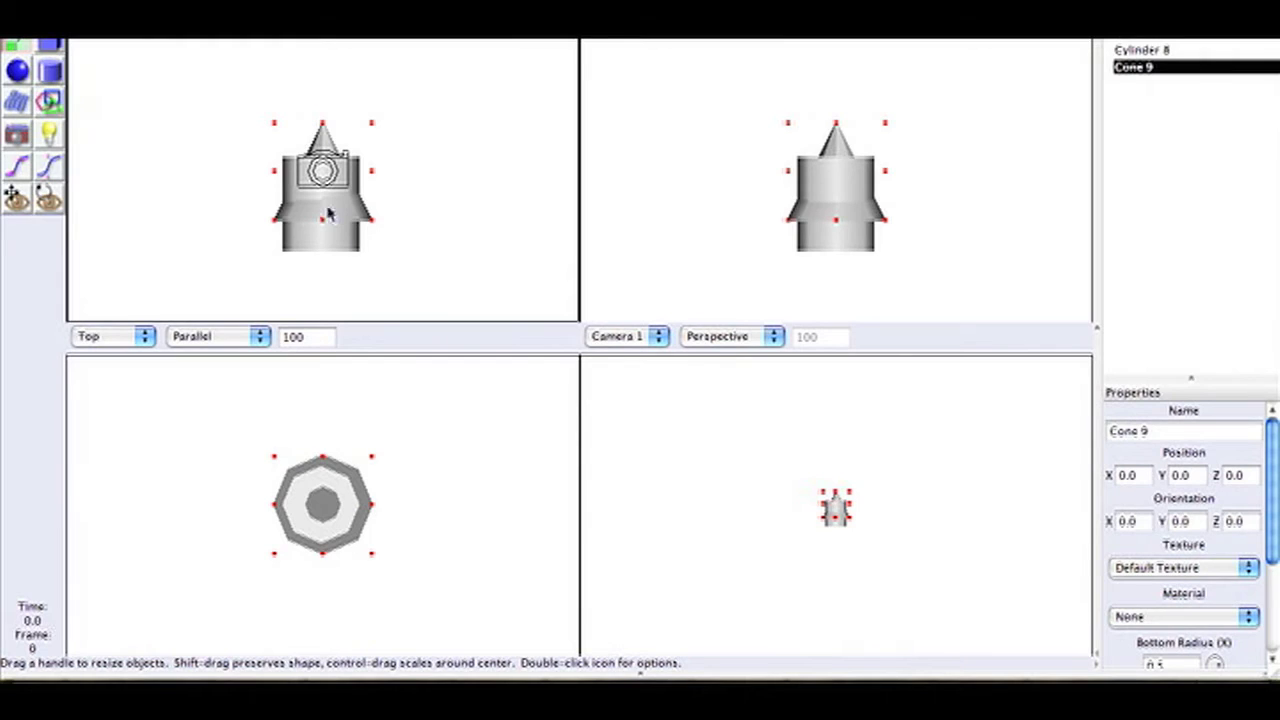
drag(328, 215, 329, 150)
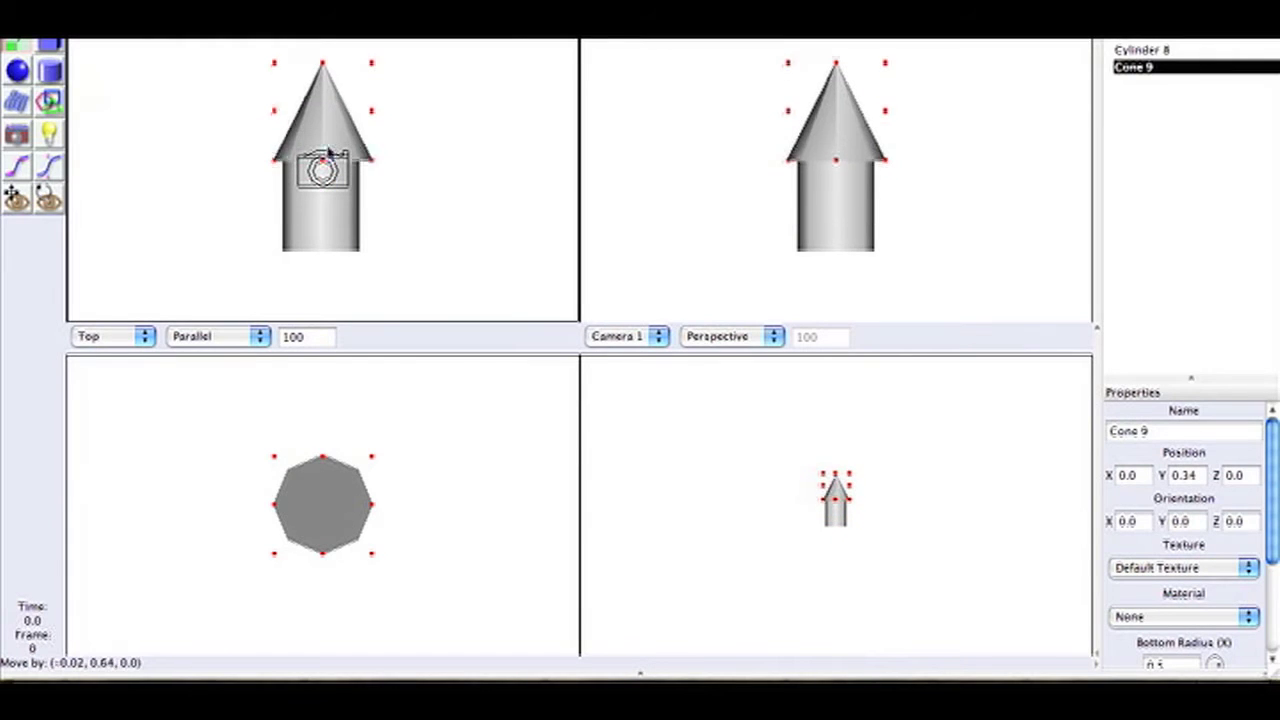
Step: Union Cylinder 8 and Cone 9 into Boolean 4 with Boolean Modelling, then convert it to a triangle mesh
key(super+a)
click(470, 20)
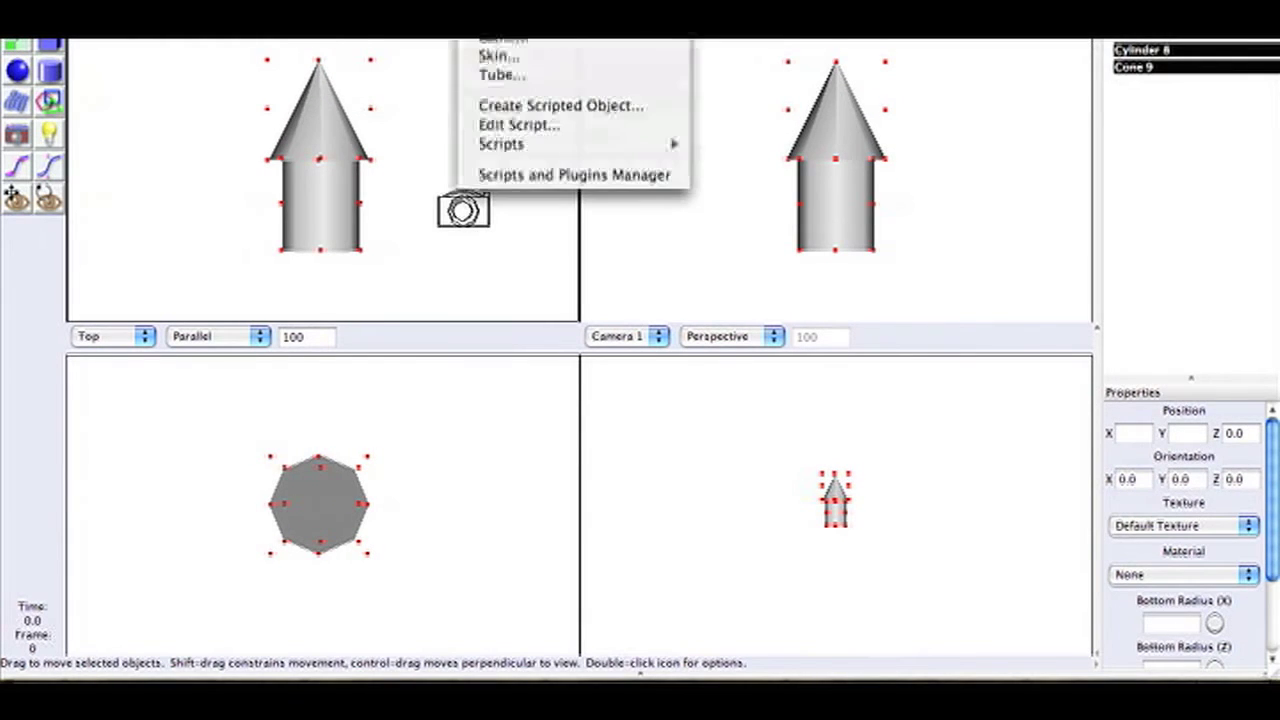
click(500, 30)
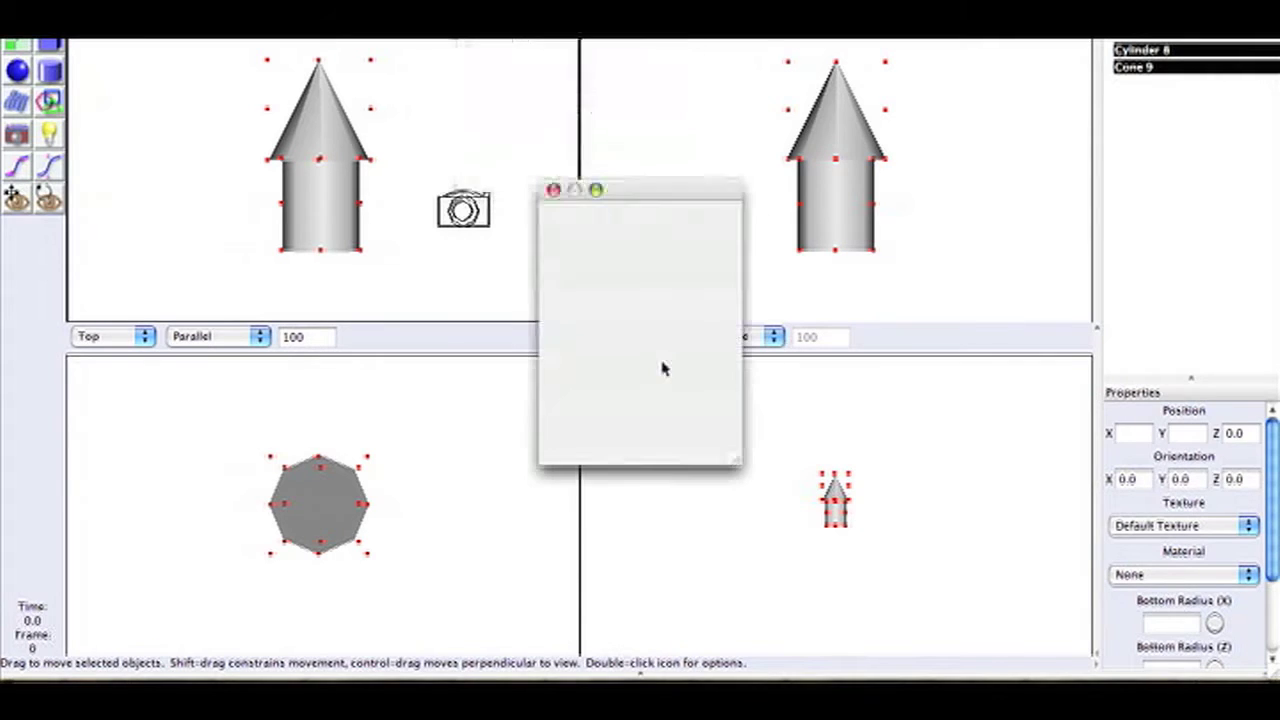
click(604, 449)
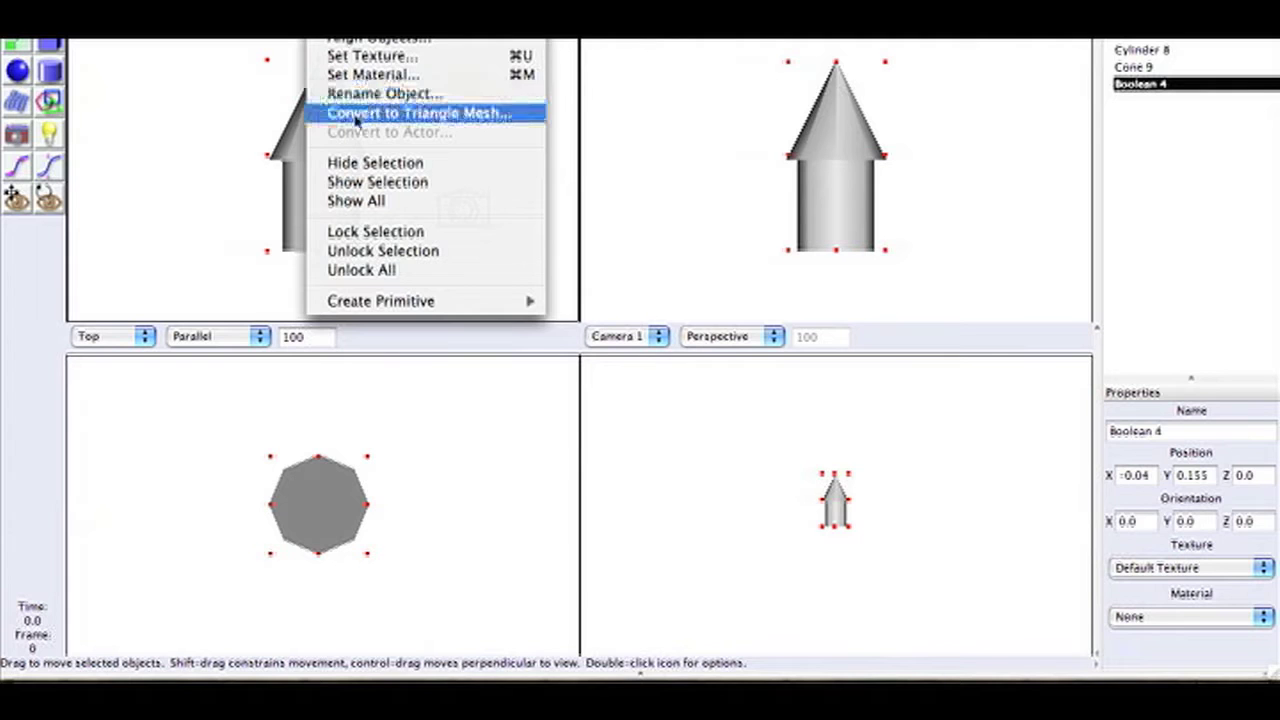
click(360, 112)
Step: Confirm the triangle mesh conversion and taper the body's lower points inward in the mesh editor
key(Return)
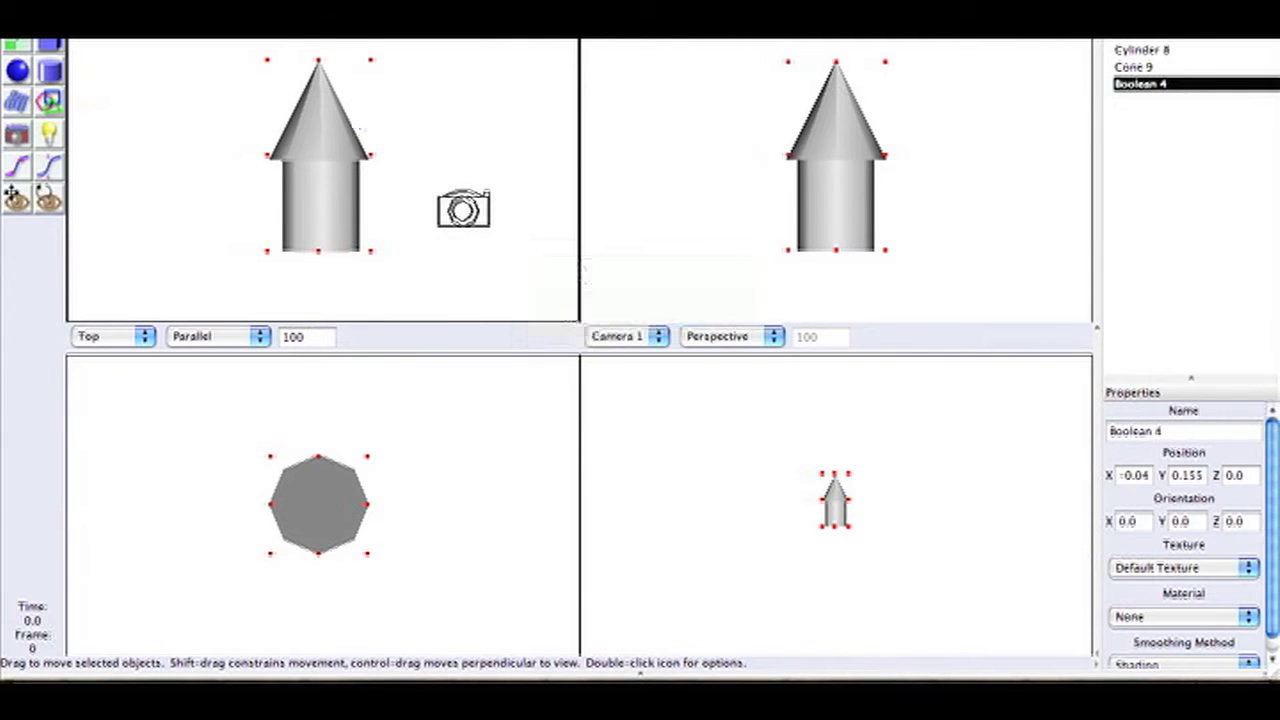
click(330, 40)
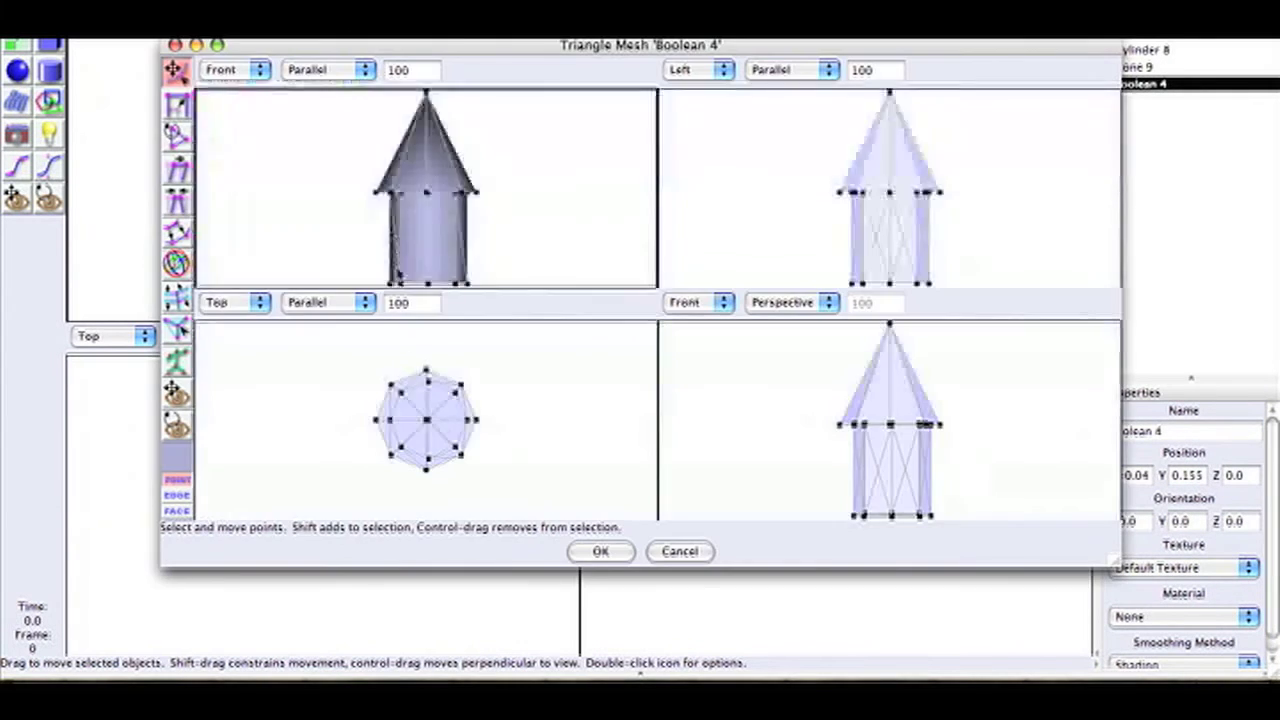
click(176, 205)
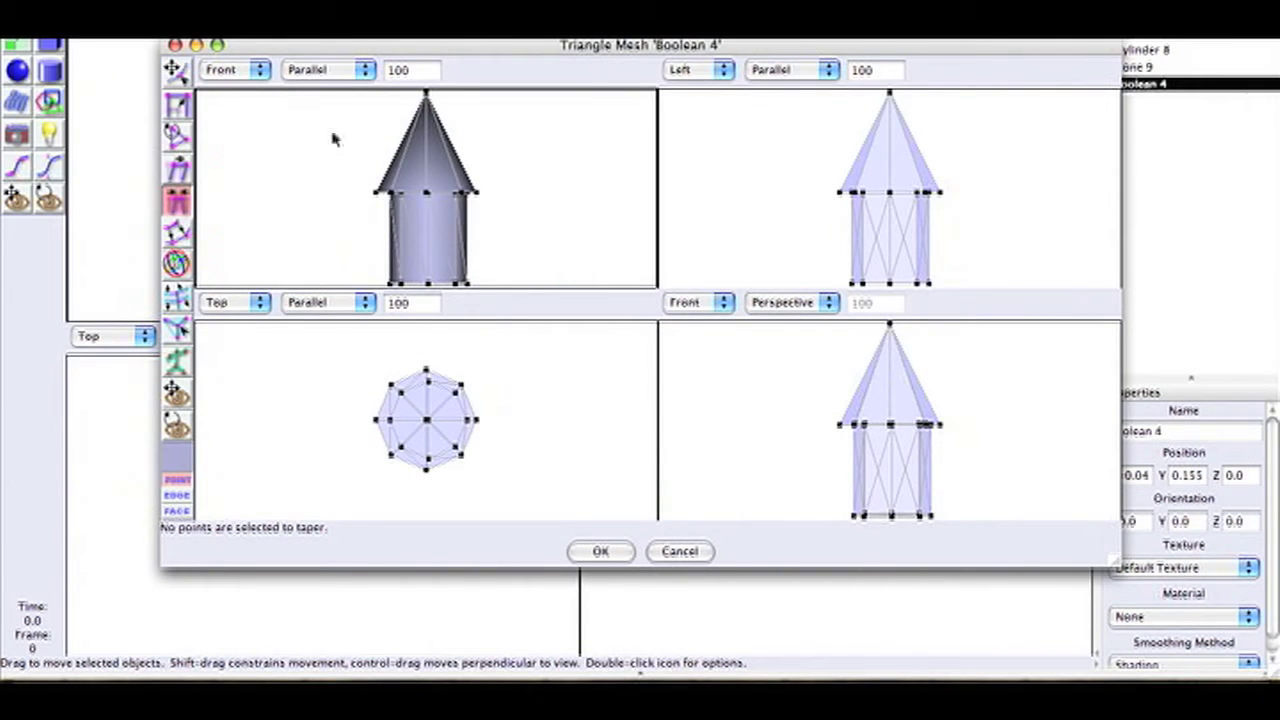
drag(331, 146, 532, 365)
scroll(513, 121, down, 2)
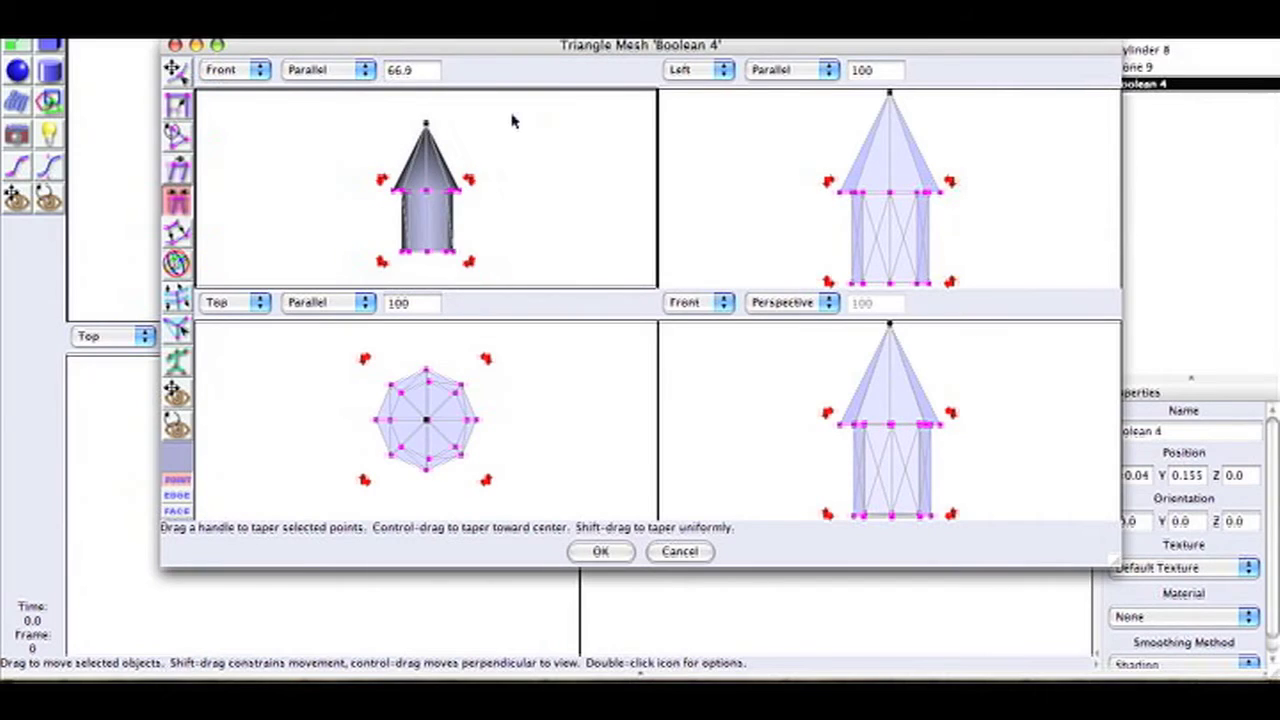
drag(472, 265, 403, 271)
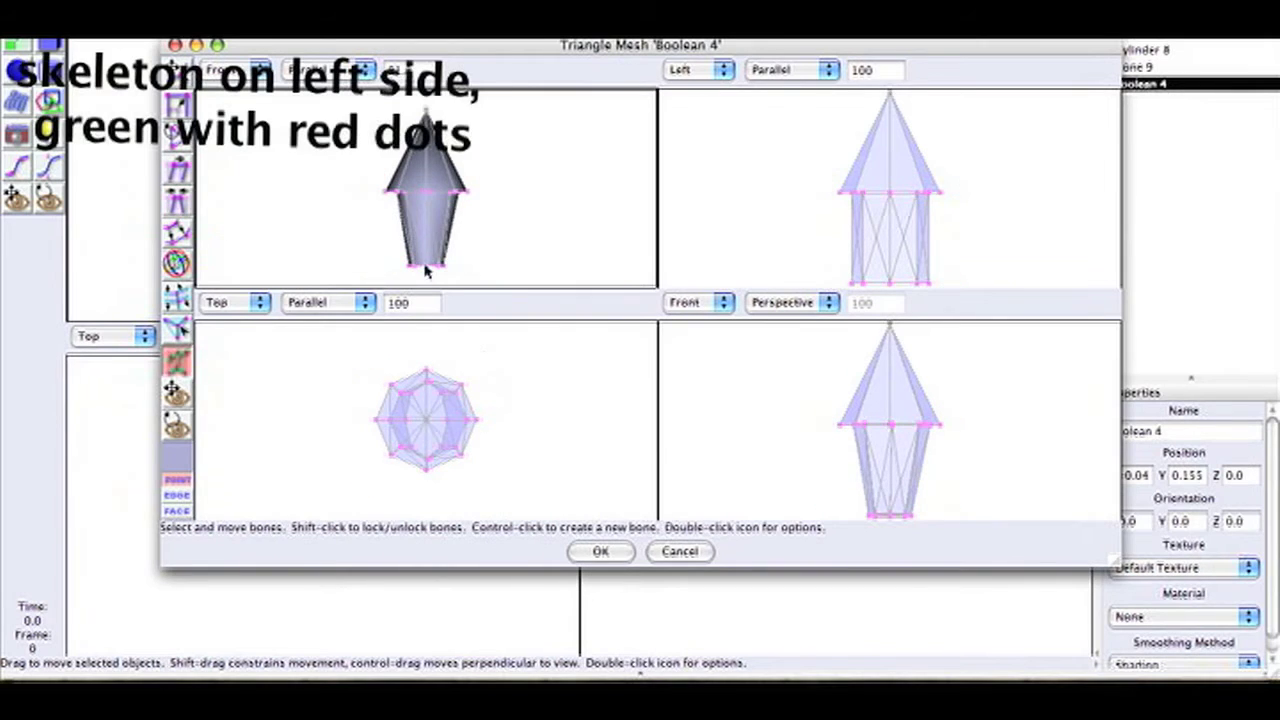
Step: Draw a vertical bone chain up to the cone tip and bind all points with 0.5 blending
drag(428, 272, 429, 202)
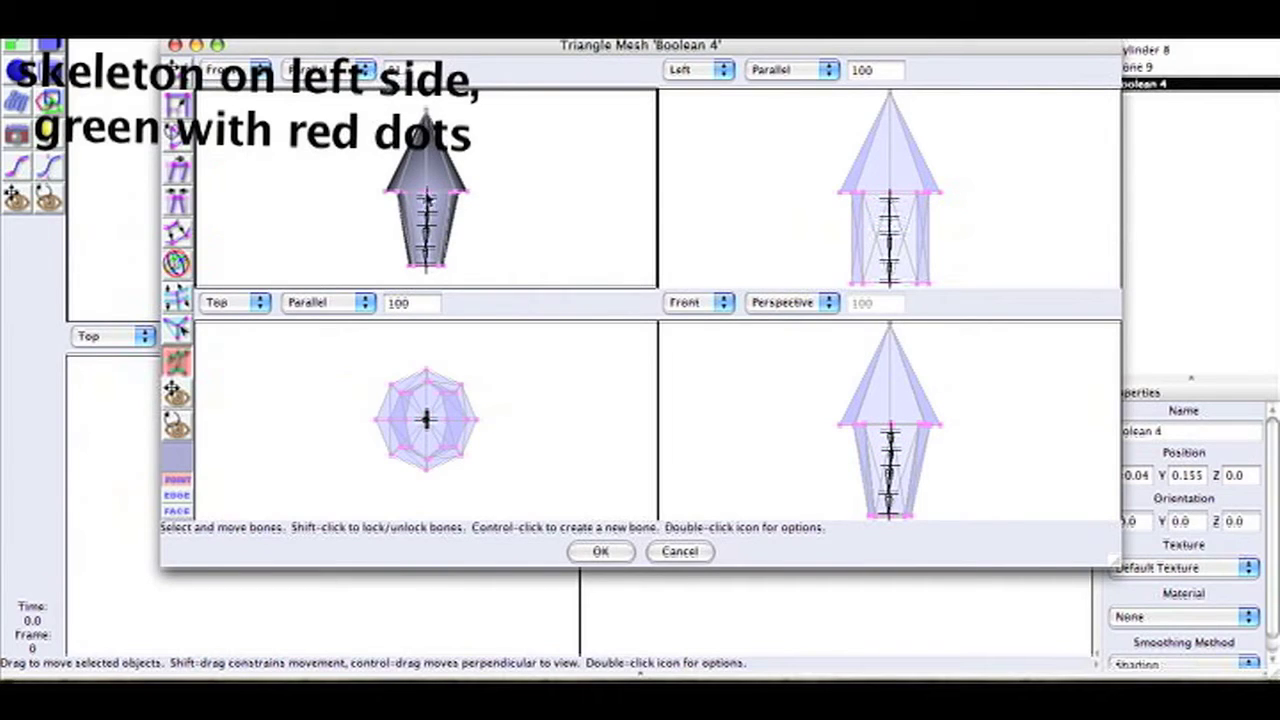
drag(428, 200, 428, 116)
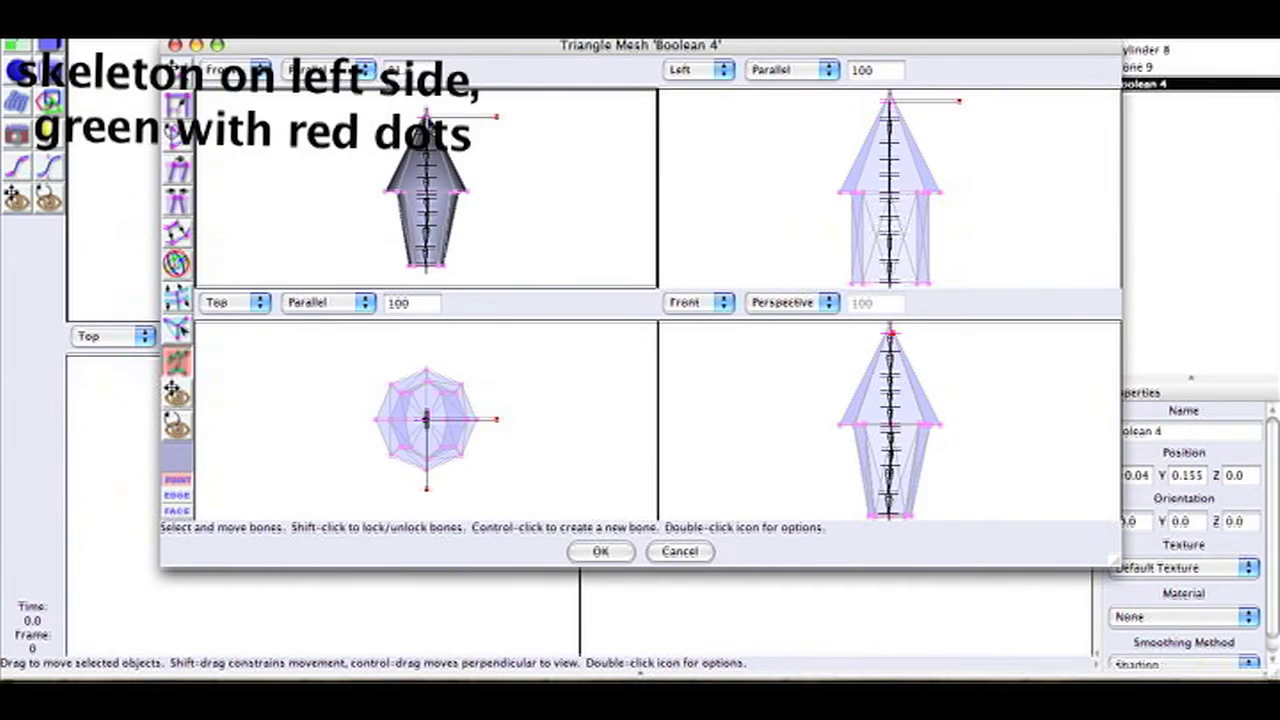
click(175, 30)
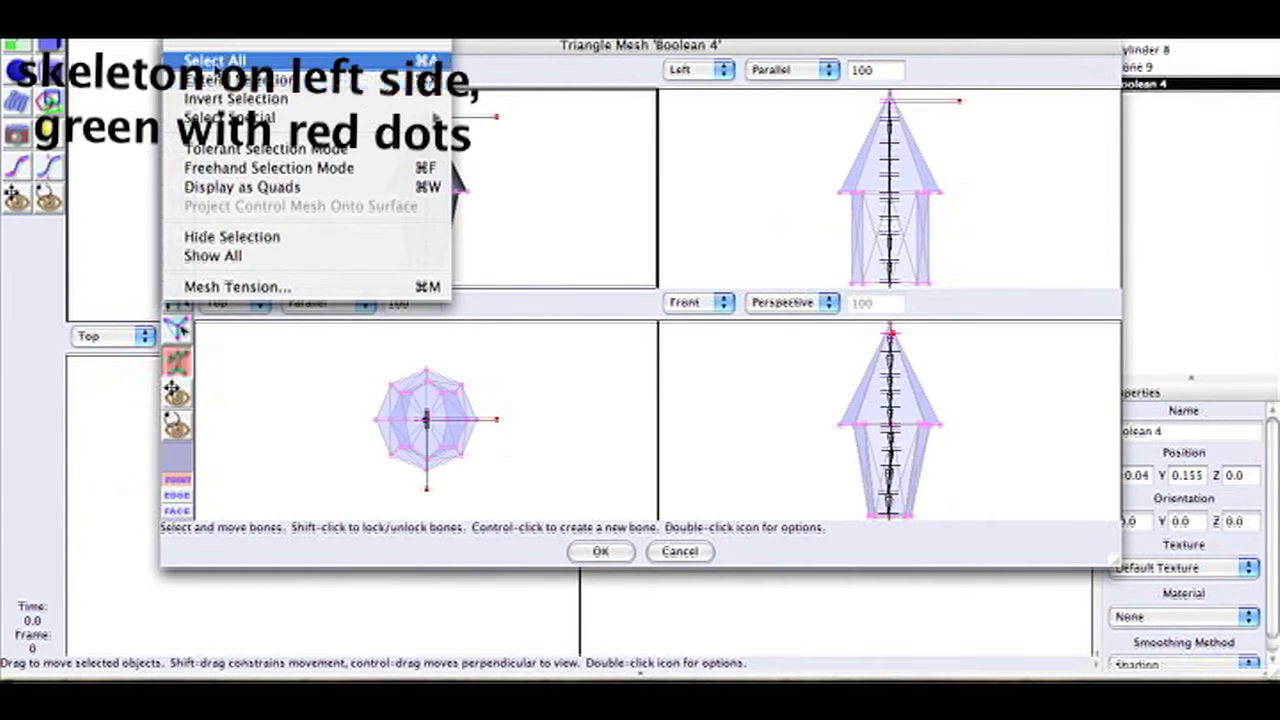
click(210, 52)
click(295, 28)
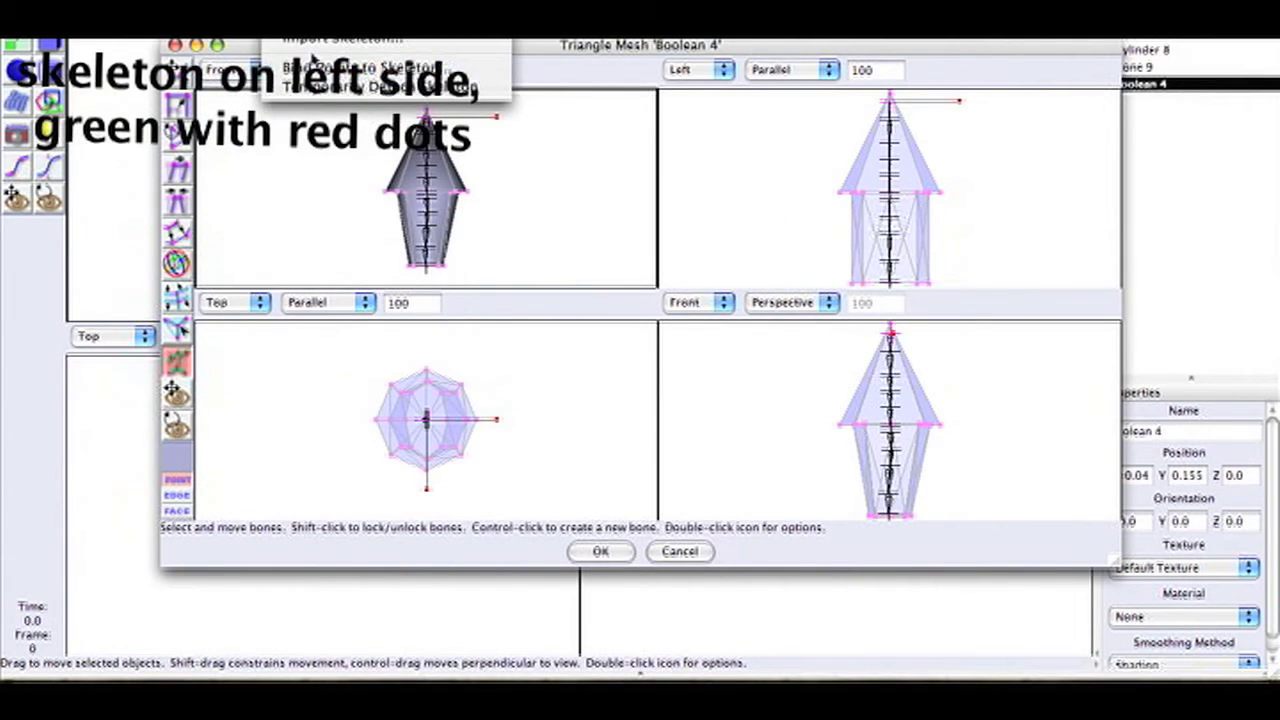
click(325, 68)
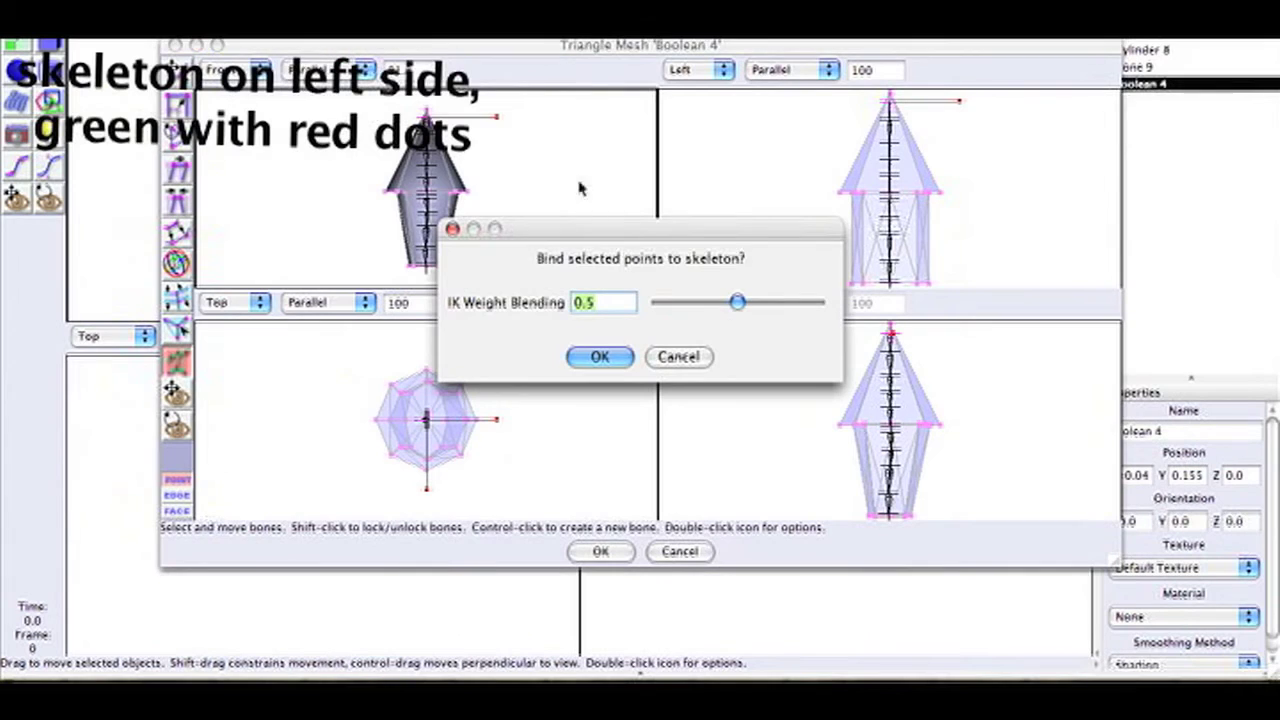
click(599, 357)
click(295, 28)
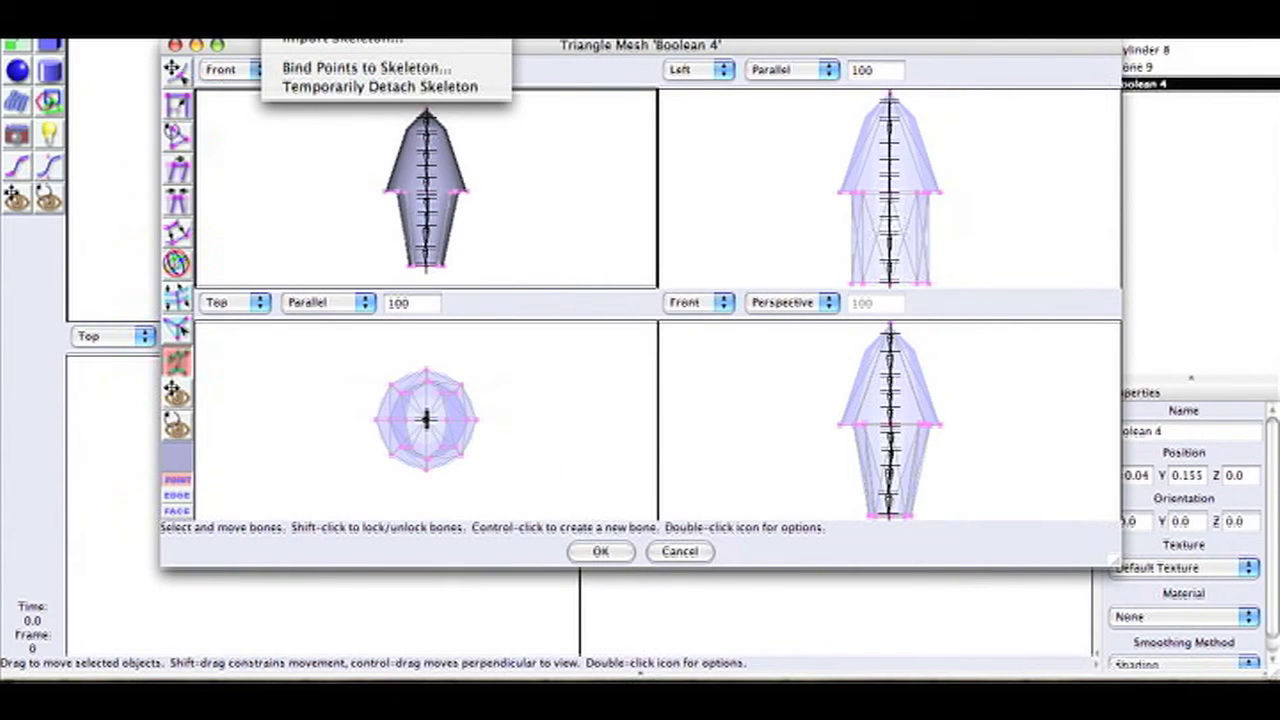
Step: Pick an orange diffuse colour for the Body material in the HSV colour picker
mouse_move(243, 28)
mouse_move(300, 270)
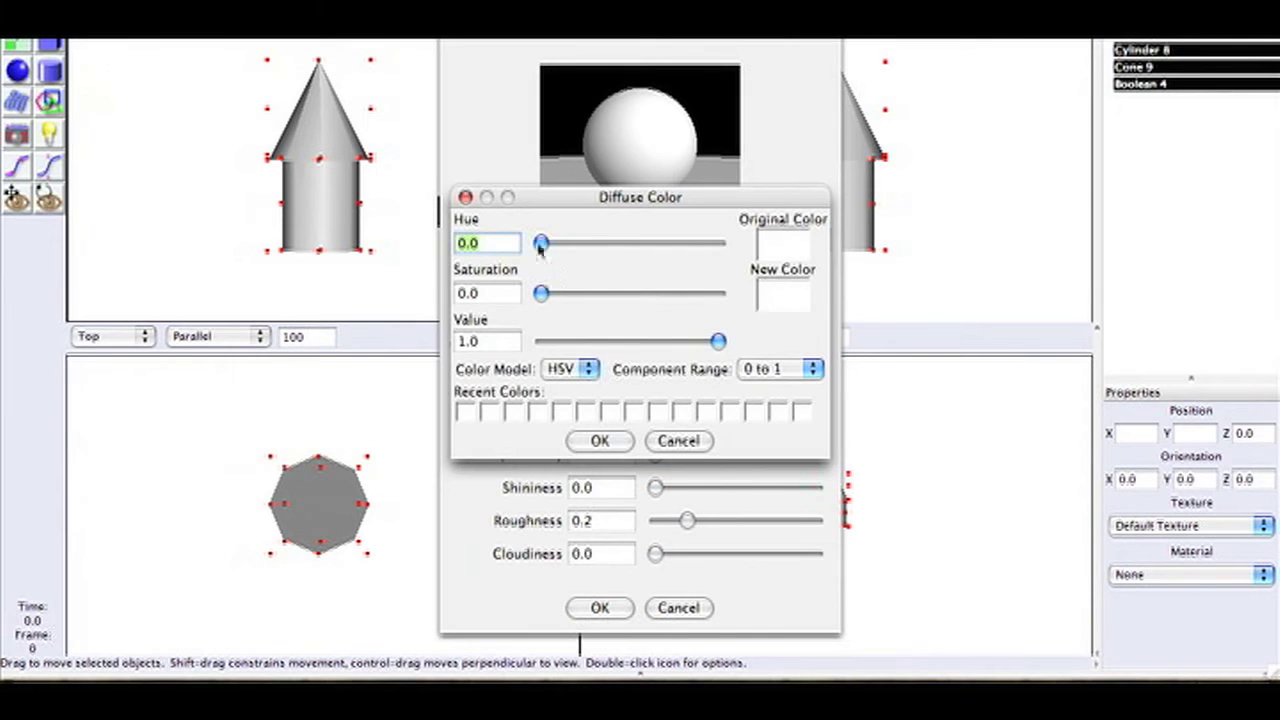
drag(540, 293, 719, 293)
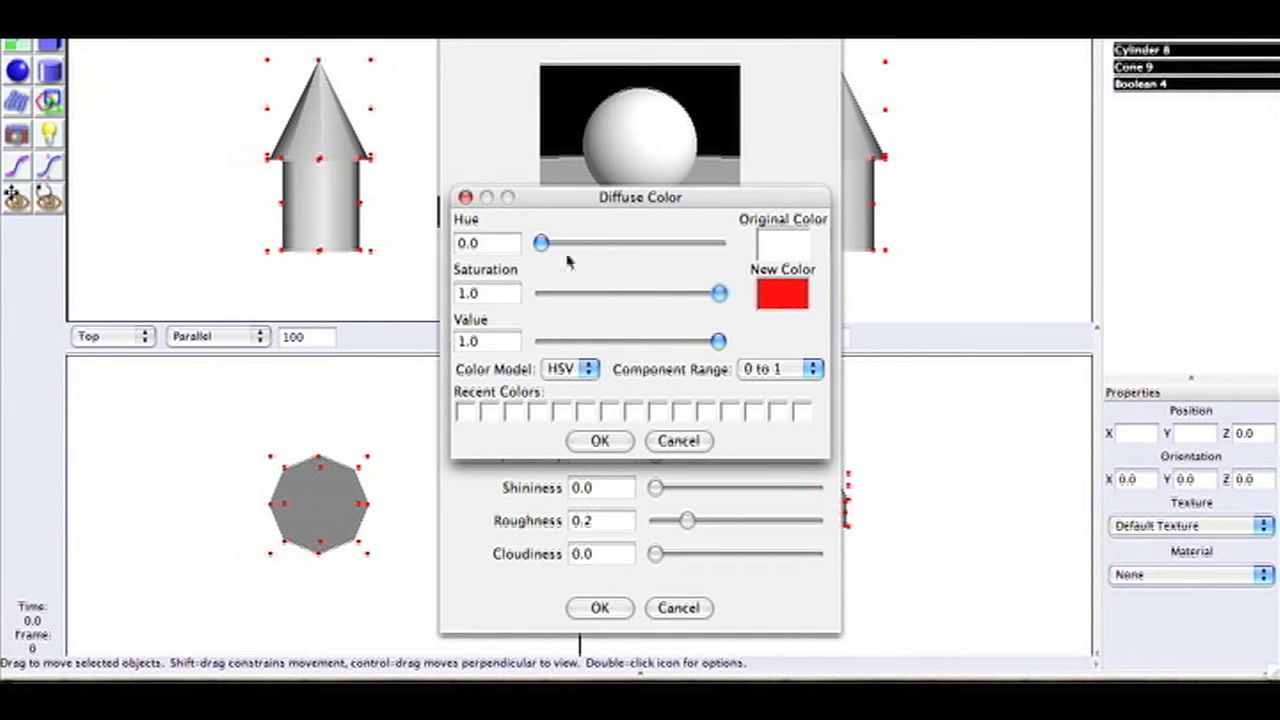
drag(541, 244, 566, 251)
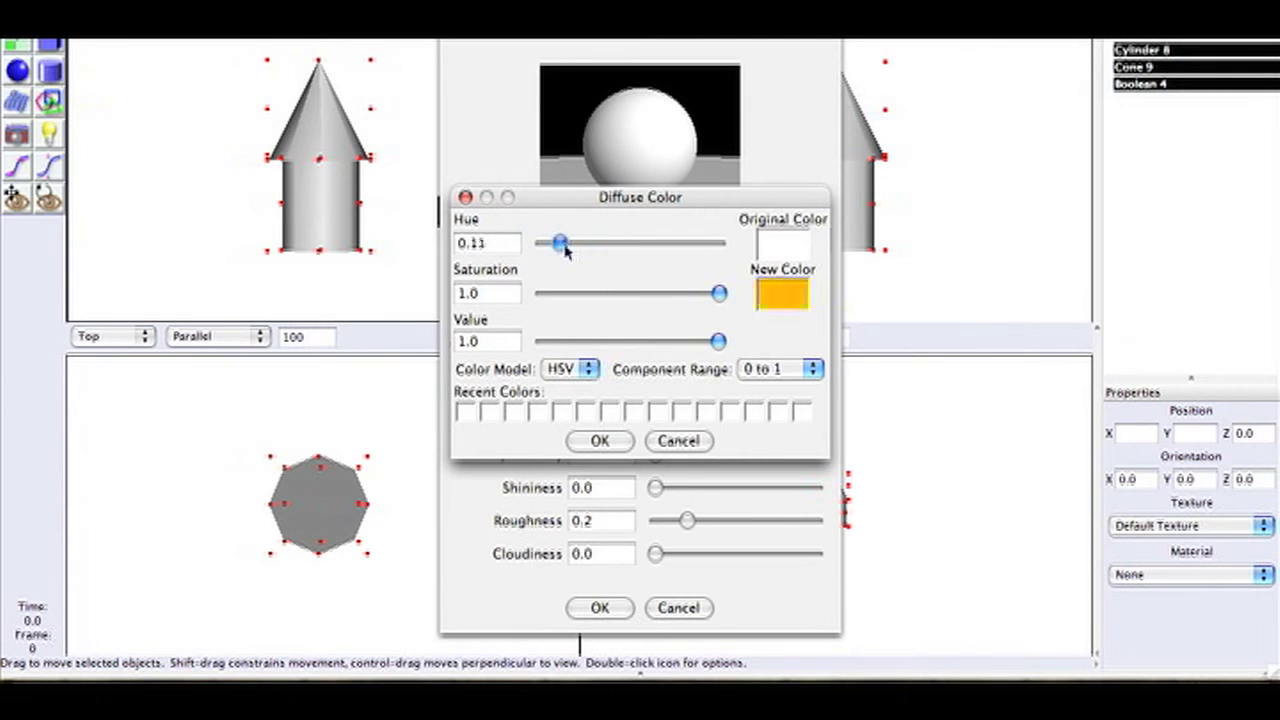
click(592, 442)
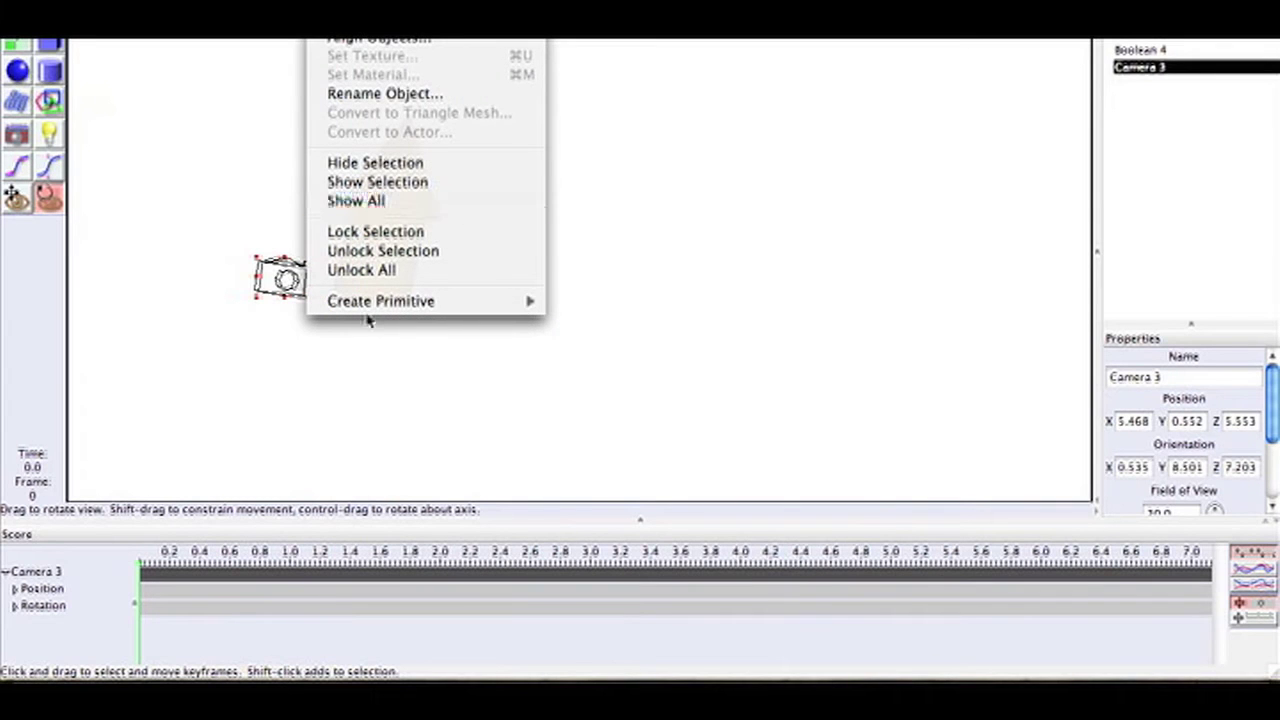
Step: Add directional Light 2 and move it to X 1.015, Y 0.653, Z 1.432 beside the arrow
mouse_move(366, 303)
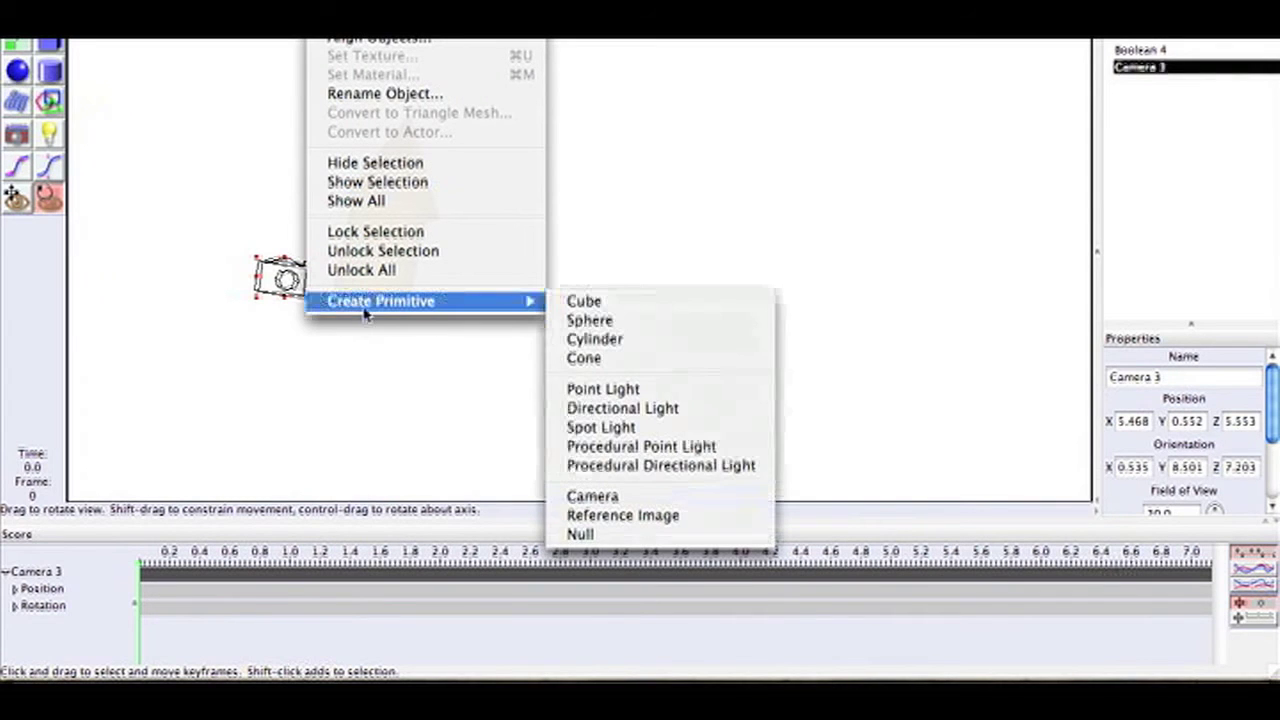
click(712, 422)
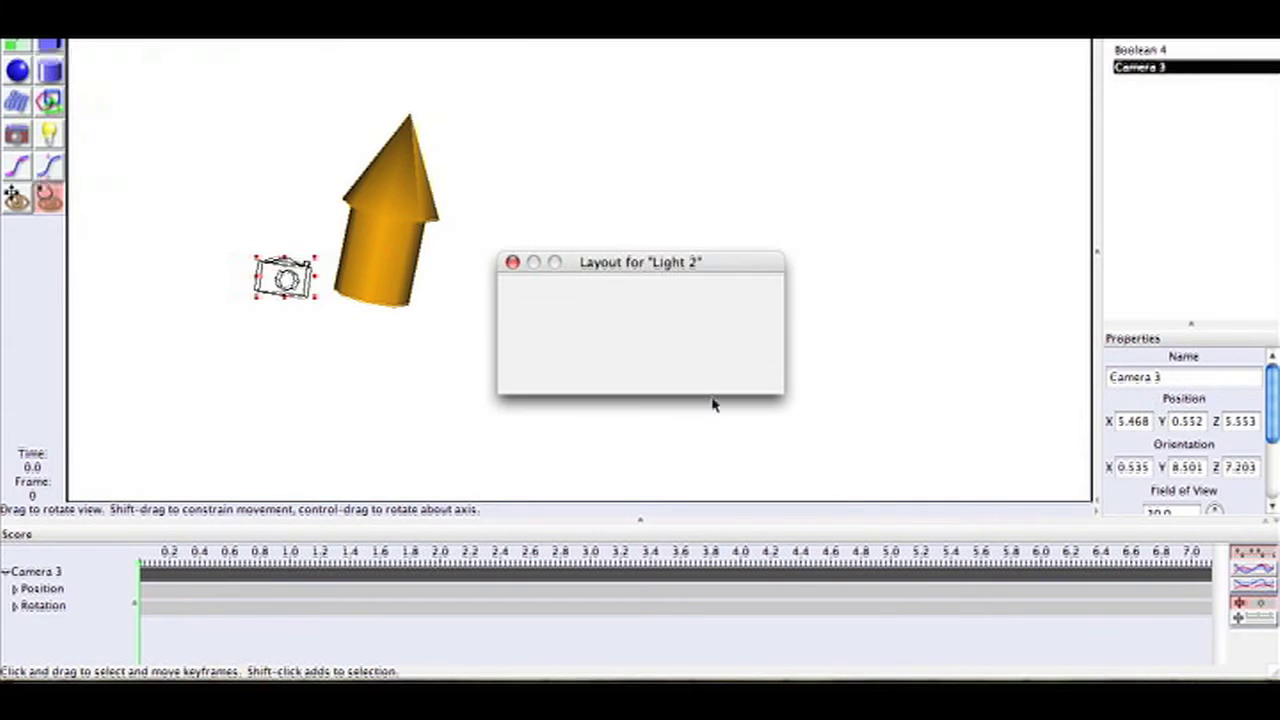
click(610, 377)
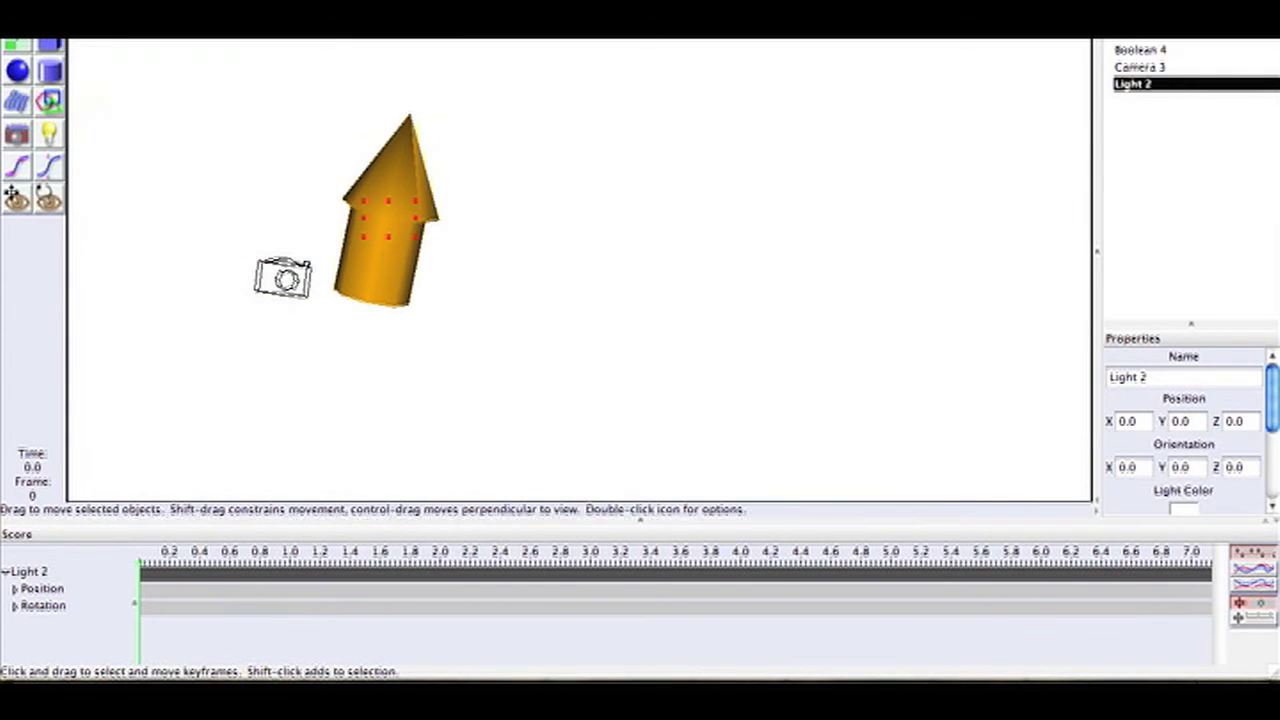
drag(391, 229, 208, 262)
click(48, 203)
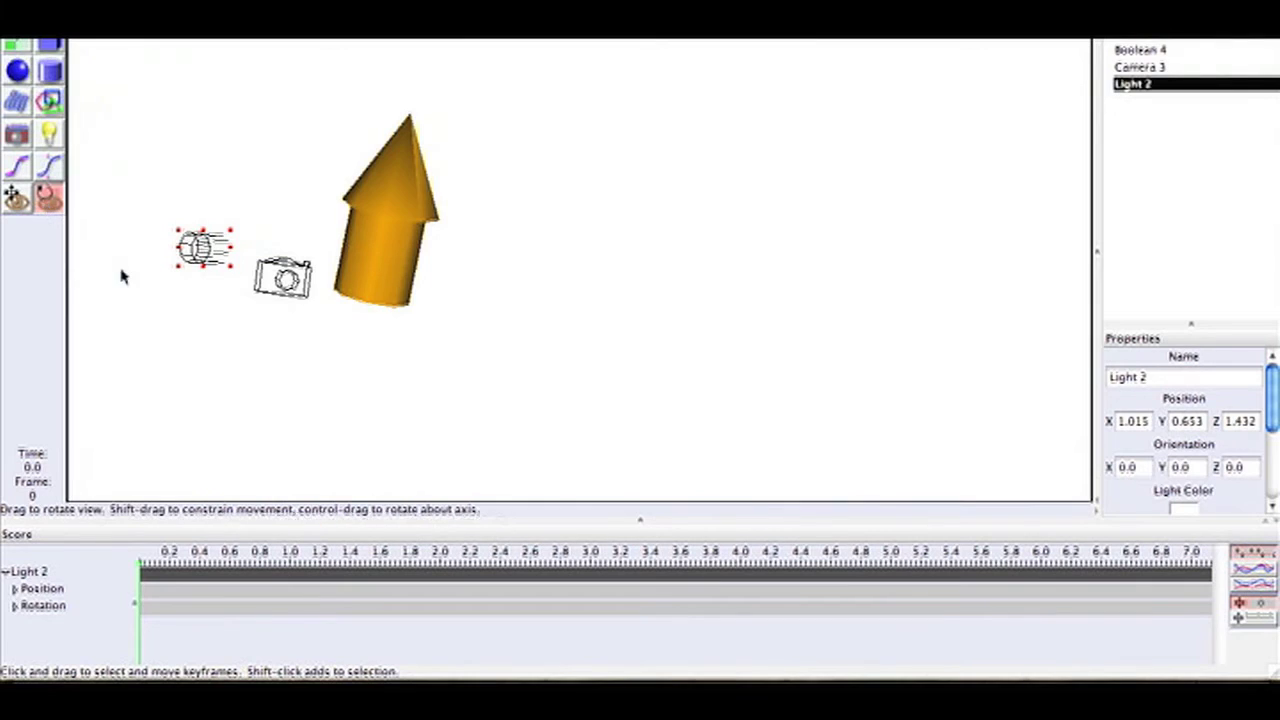
drag(137, 289, 253, 291)
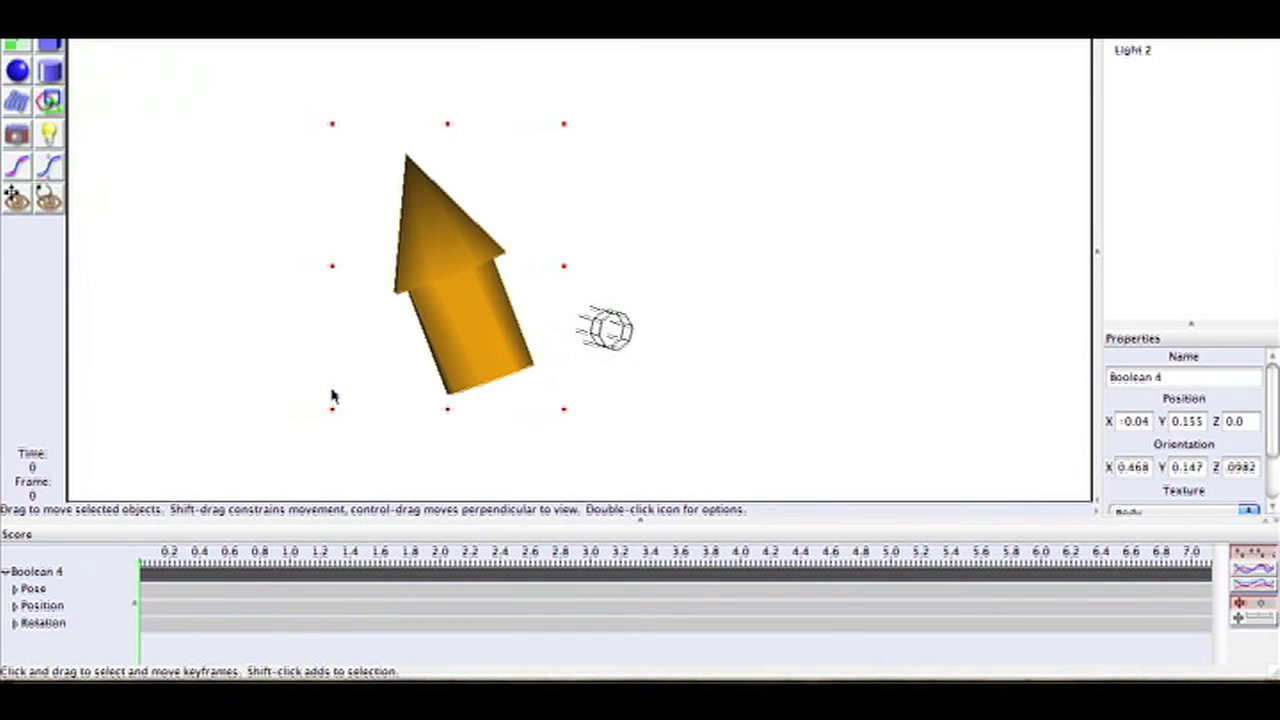
Step: Select Boolean 4 and apply the Next Motion gesture at weight 1.0 in its pose editor
click(218, 146)
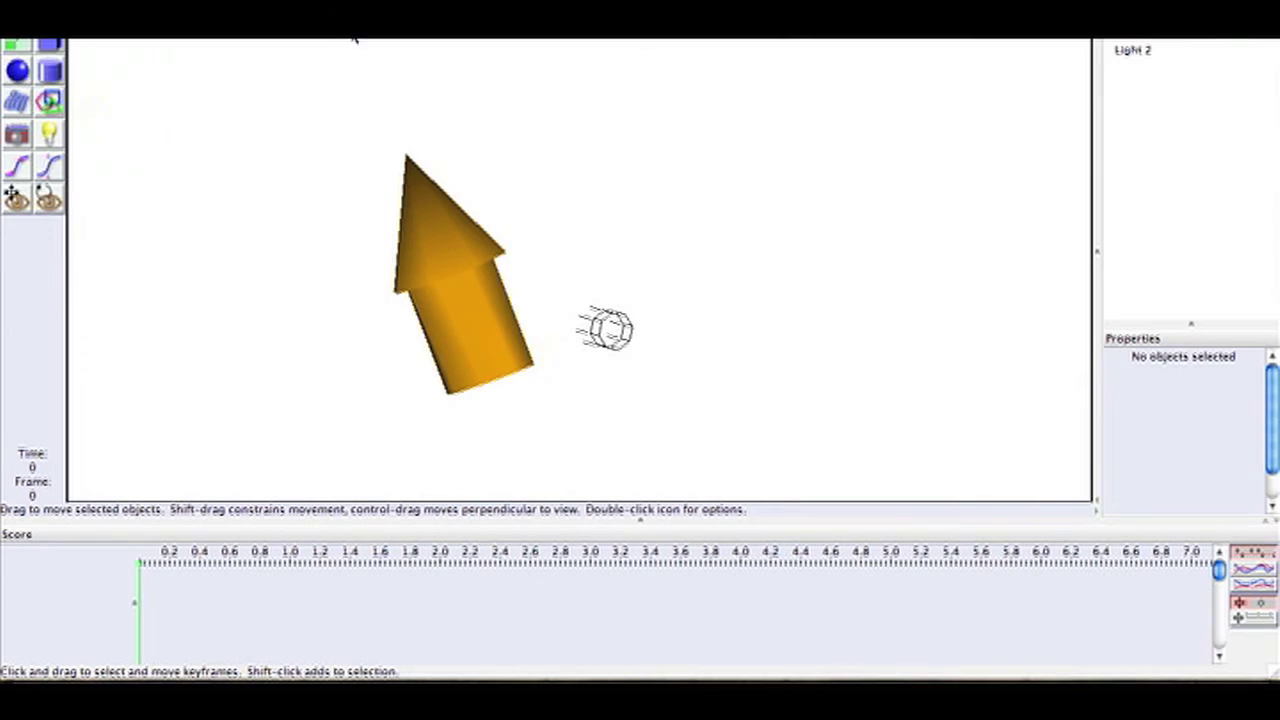
drag(329, 151, 514, 418)
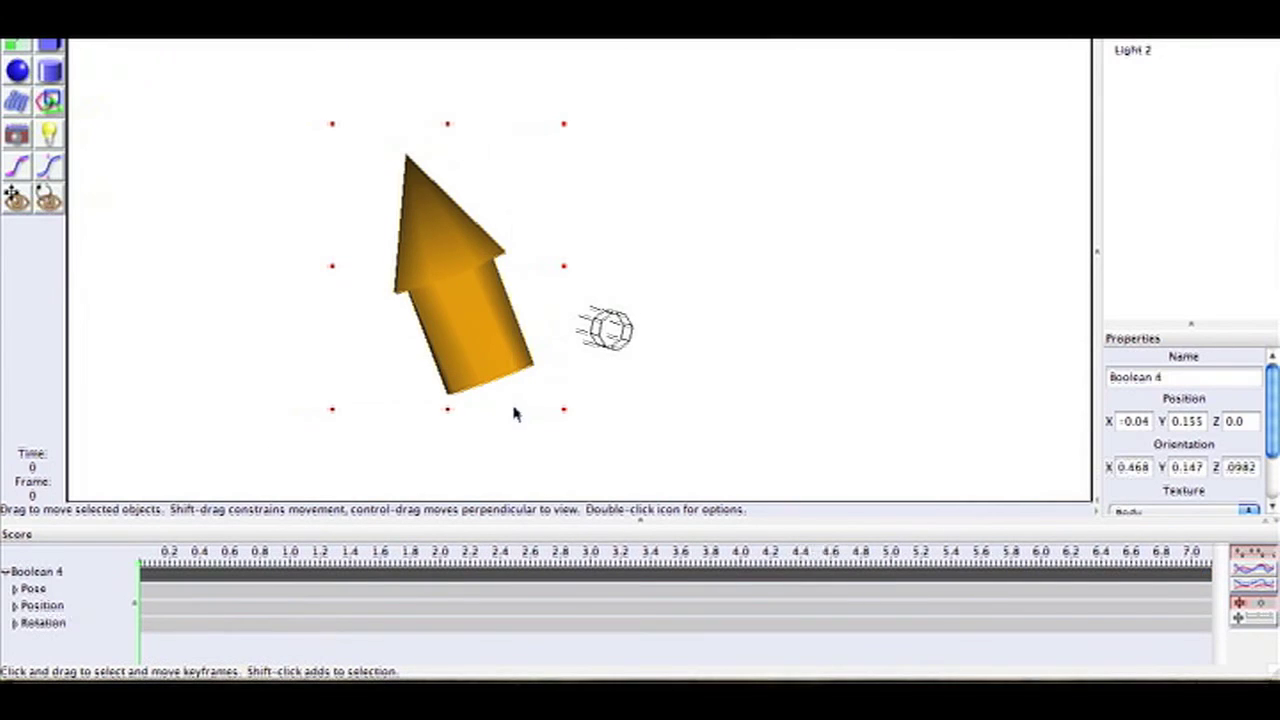
click(457, 33)
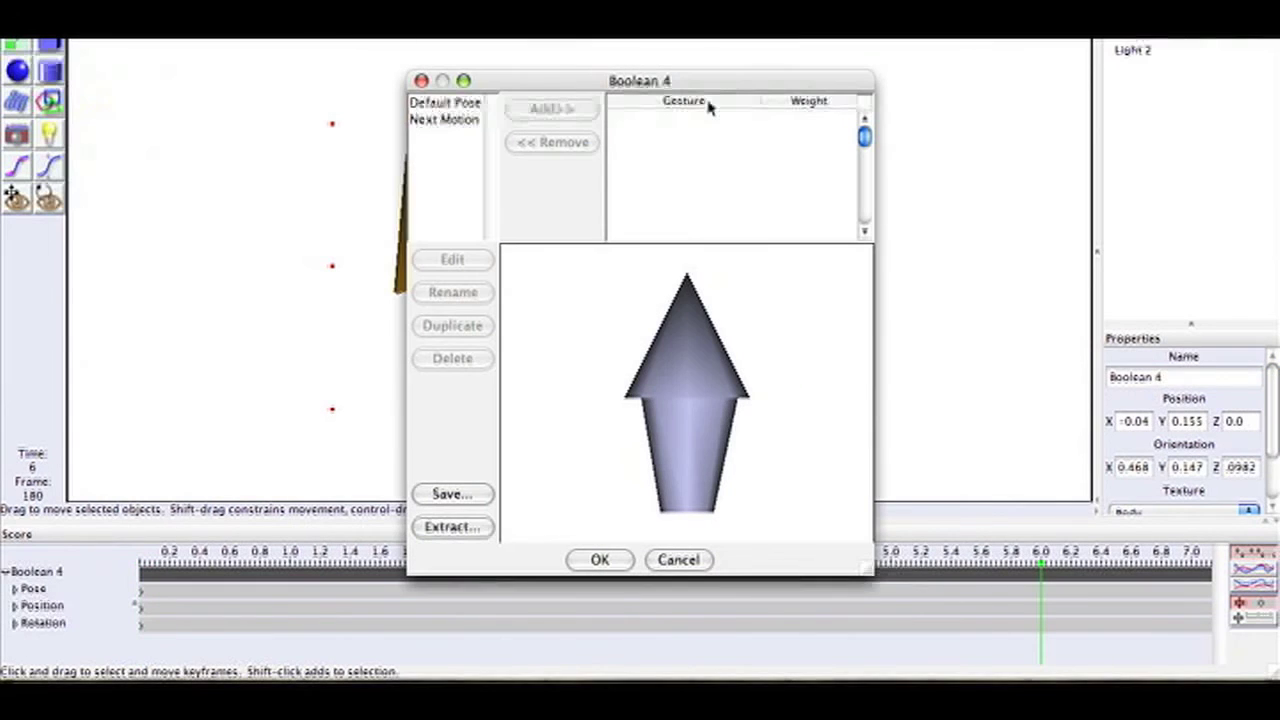
click(468, 121)
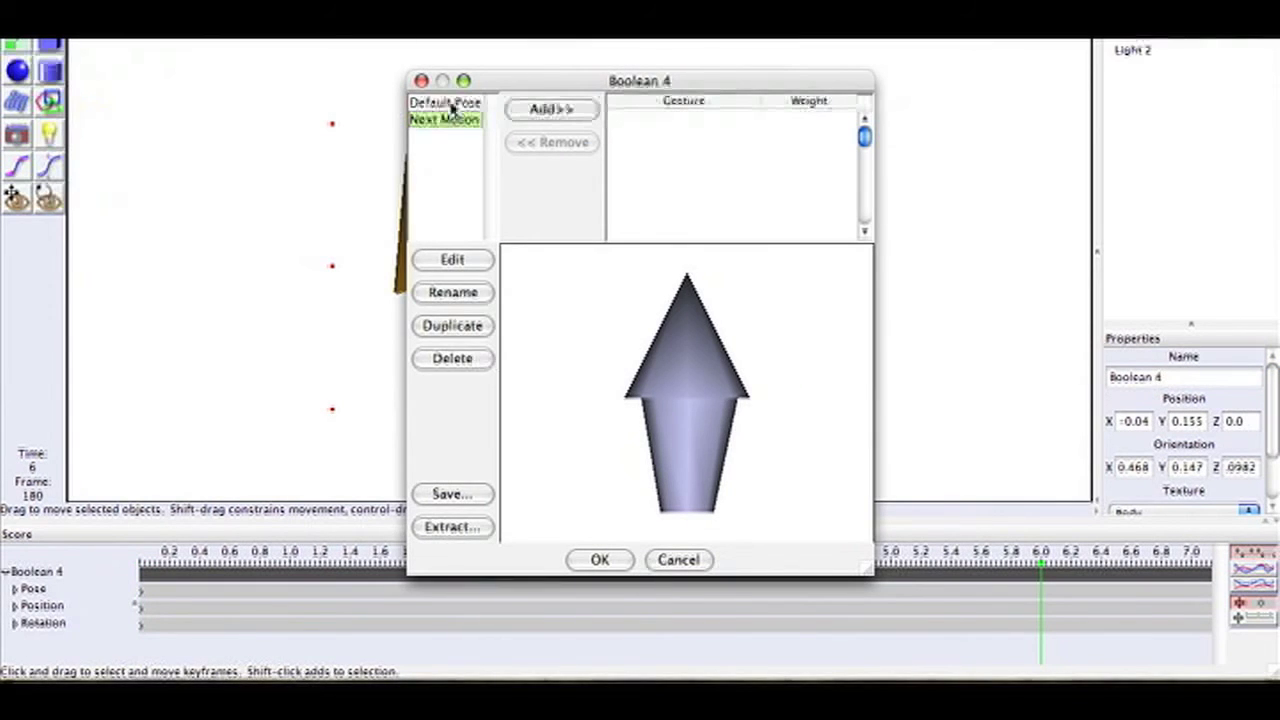
click(450, 104)
click(452, 120)
click(530, 108)
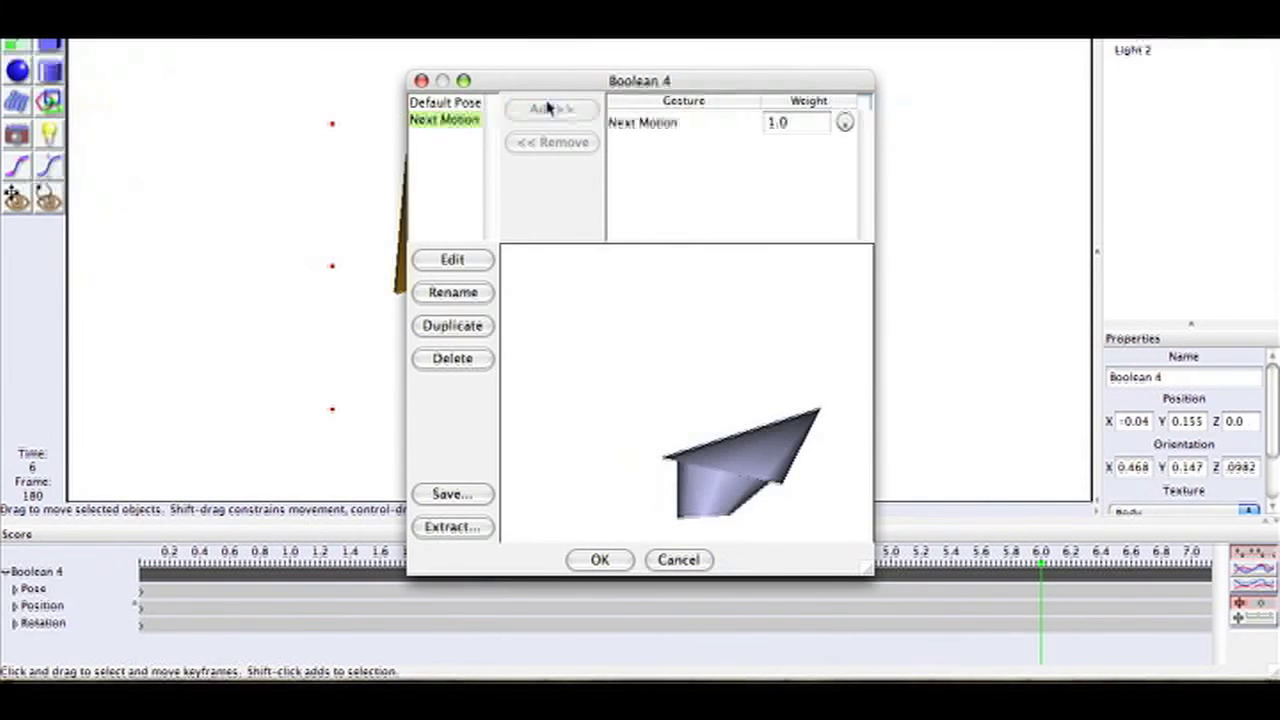
click(640, 123)
click(533, 146)
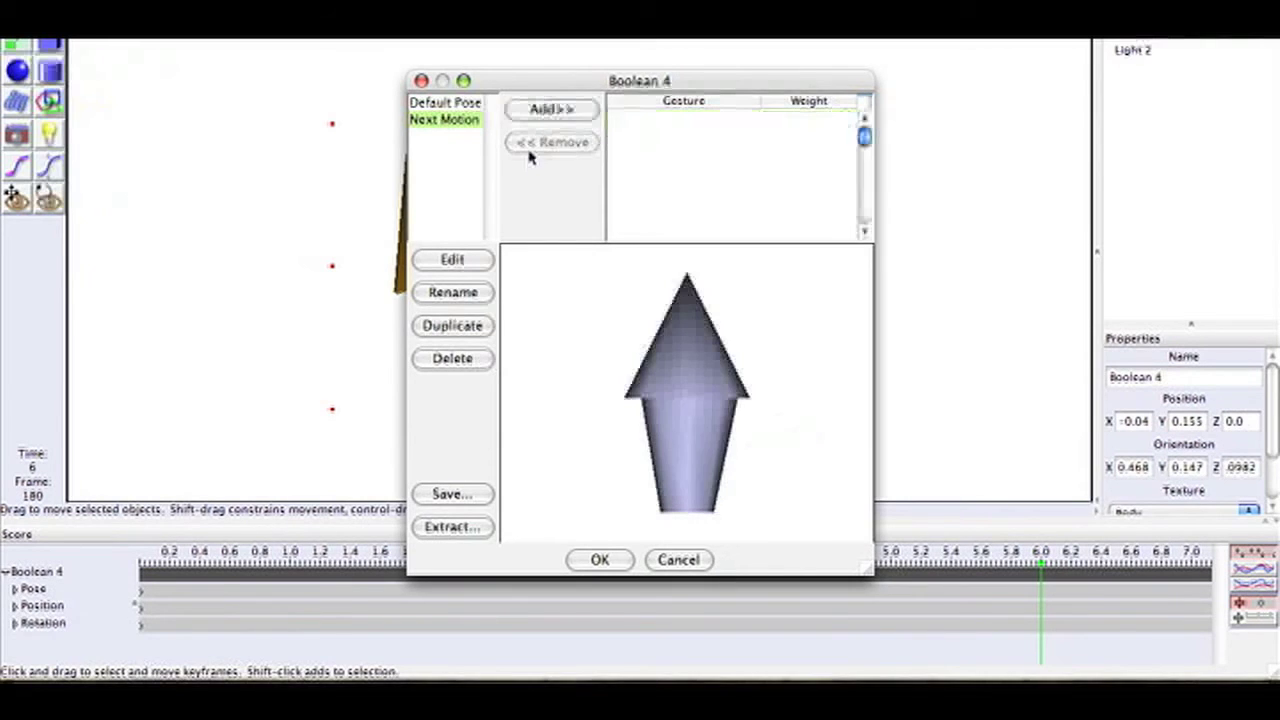
click(453, 104)
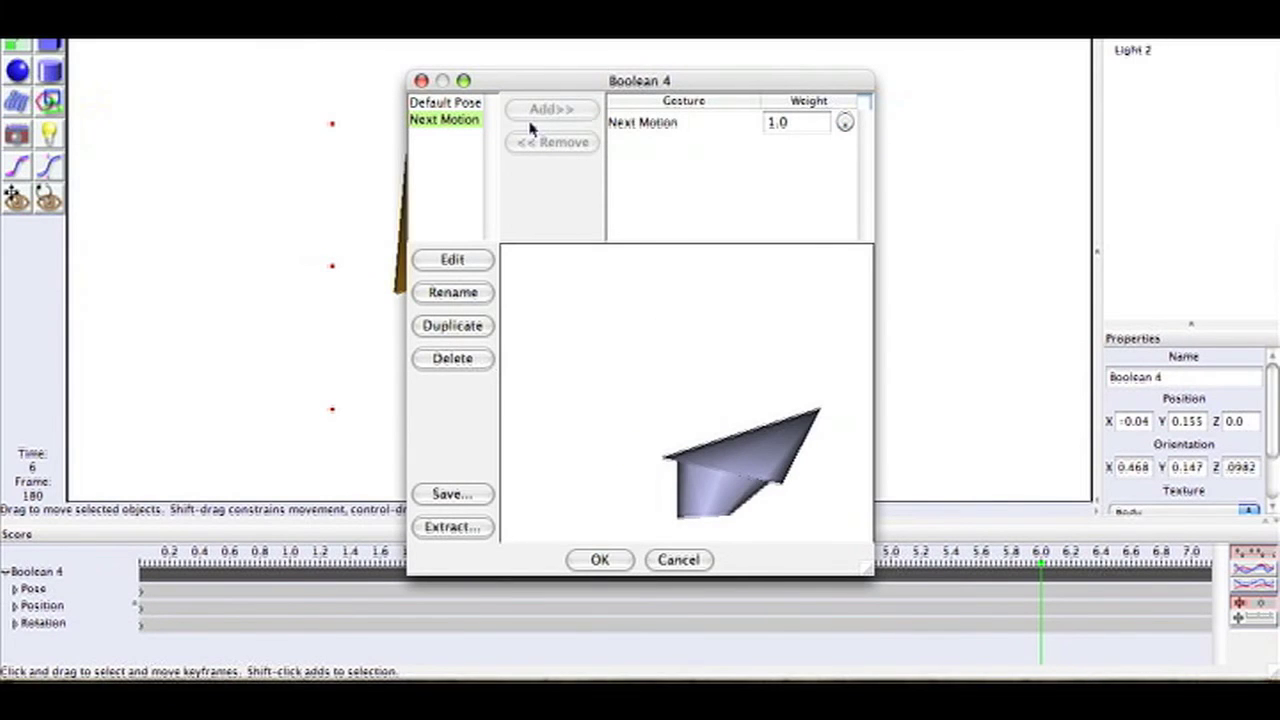
click(622, 563)
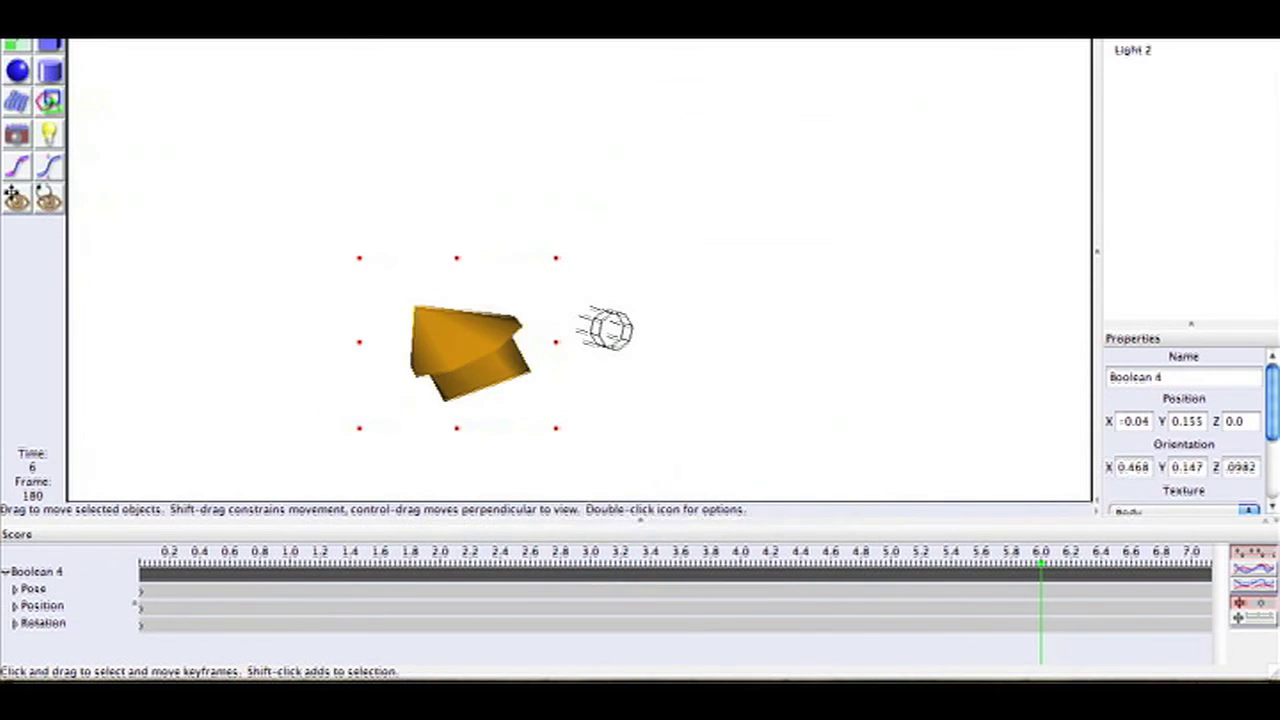
Step: Keyframe the bent pose at 6.0, then raise the arrow and keyframe its position at 3.0
click(423, 145)
drag(588, 560, 589, 560)
drag(477, 348, 446, 189)
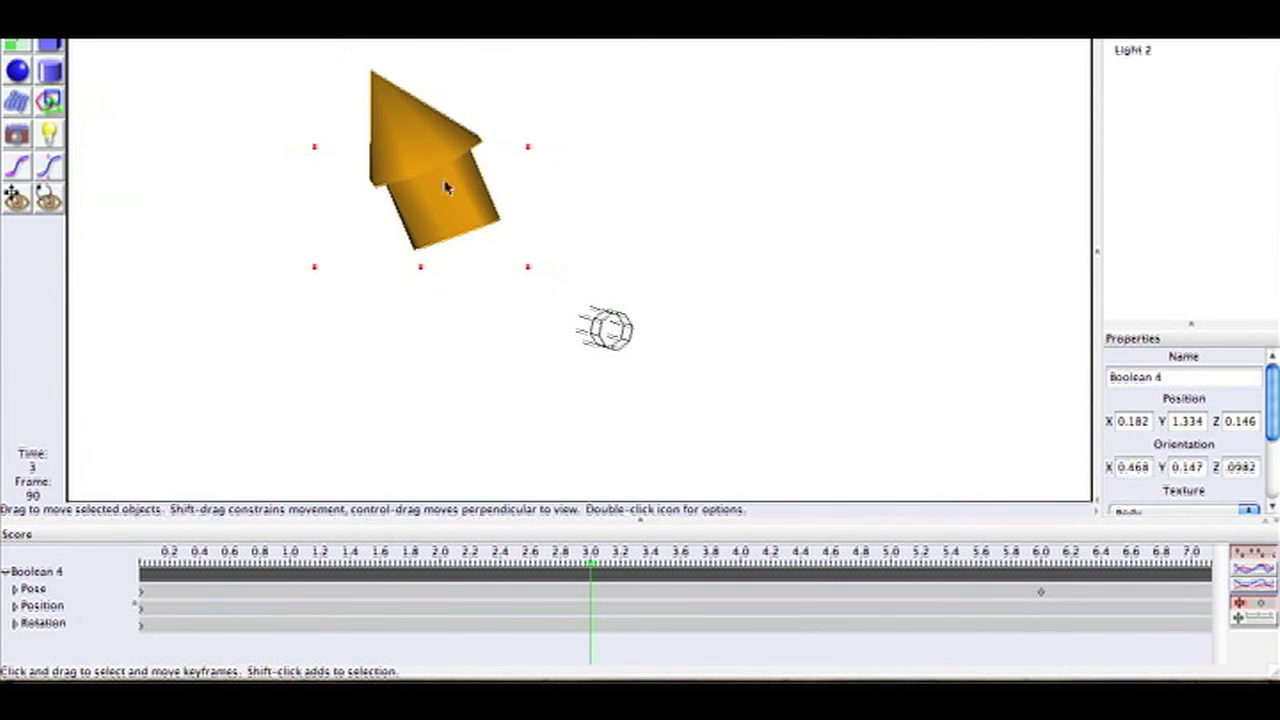
click(410, 20)
click(449, 146)
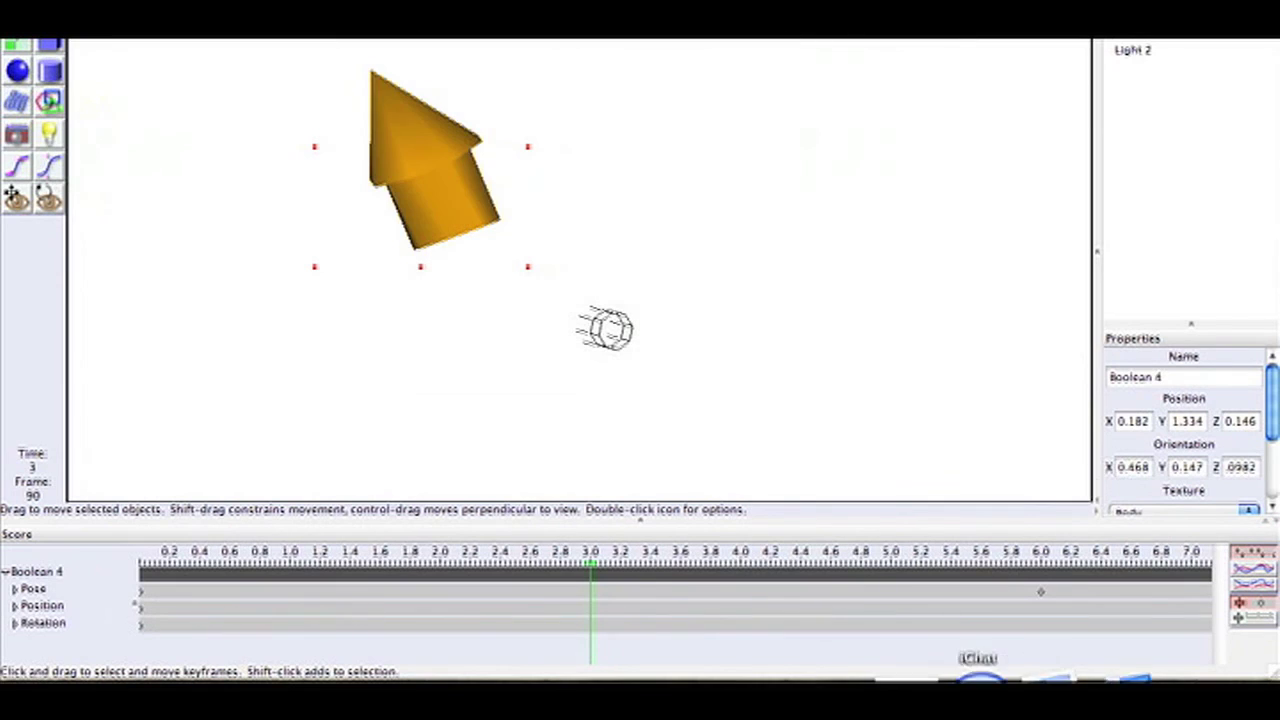
Step: At time 5.8, move the arrow down and to the right
click(1010, 570)
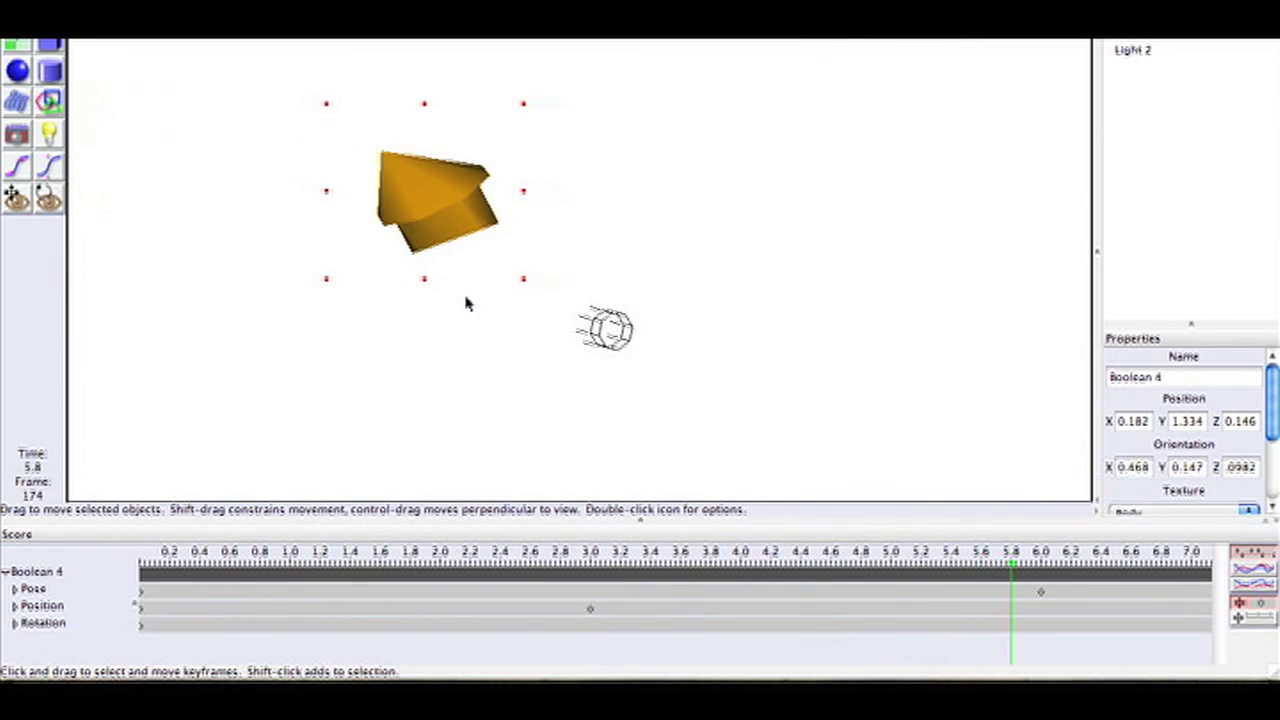
drag(445, 205, 466, 372)
click(410, 20)
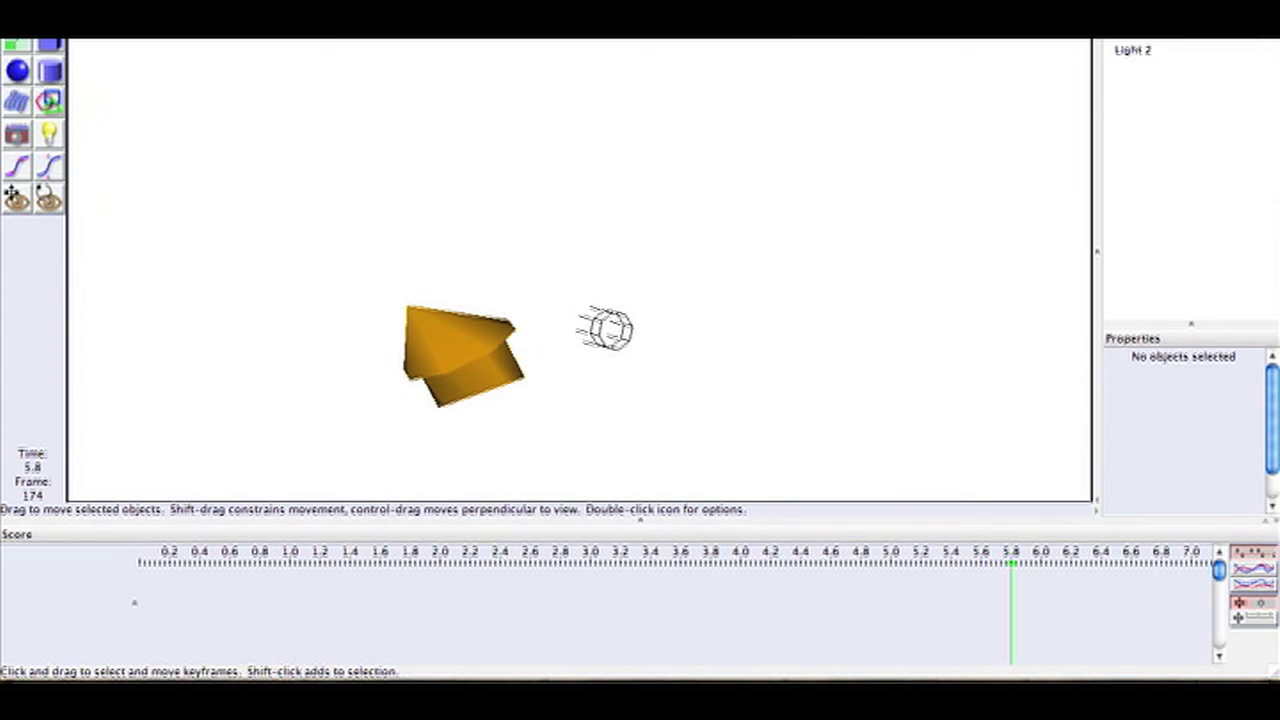
Step: Review and accept the scene's Environment settings
click(280, 20)
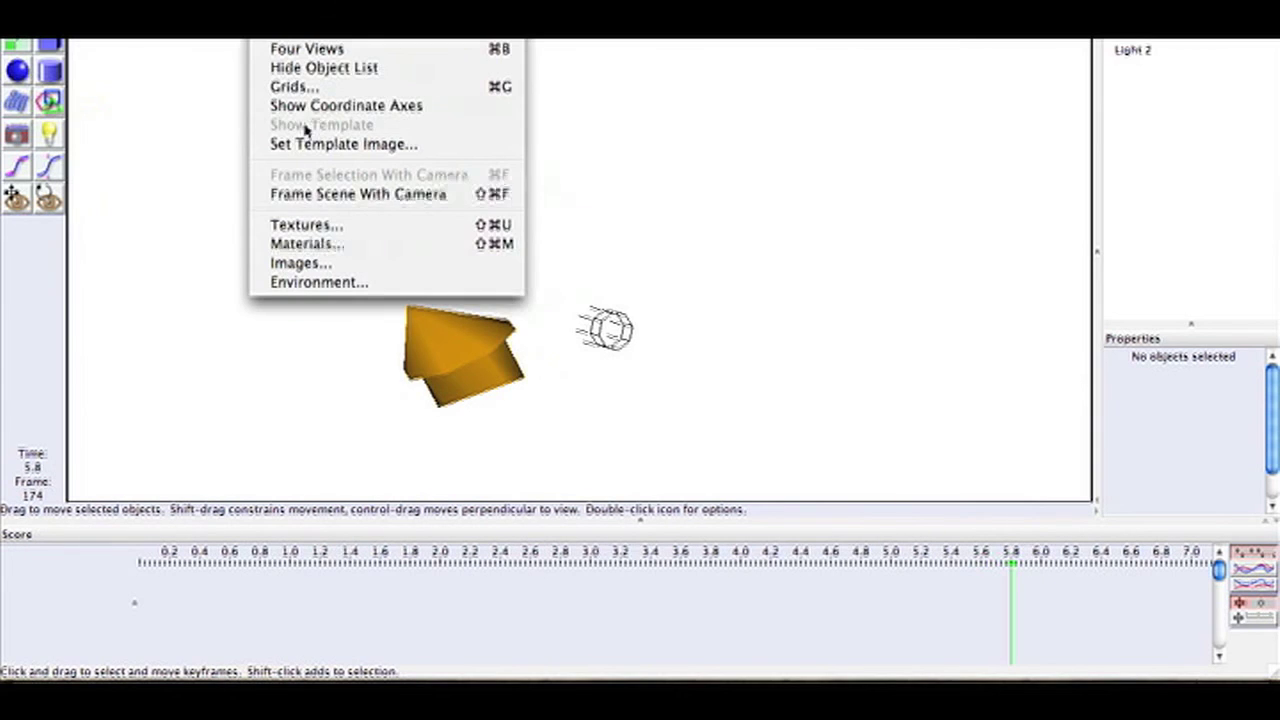
click(302, 283)
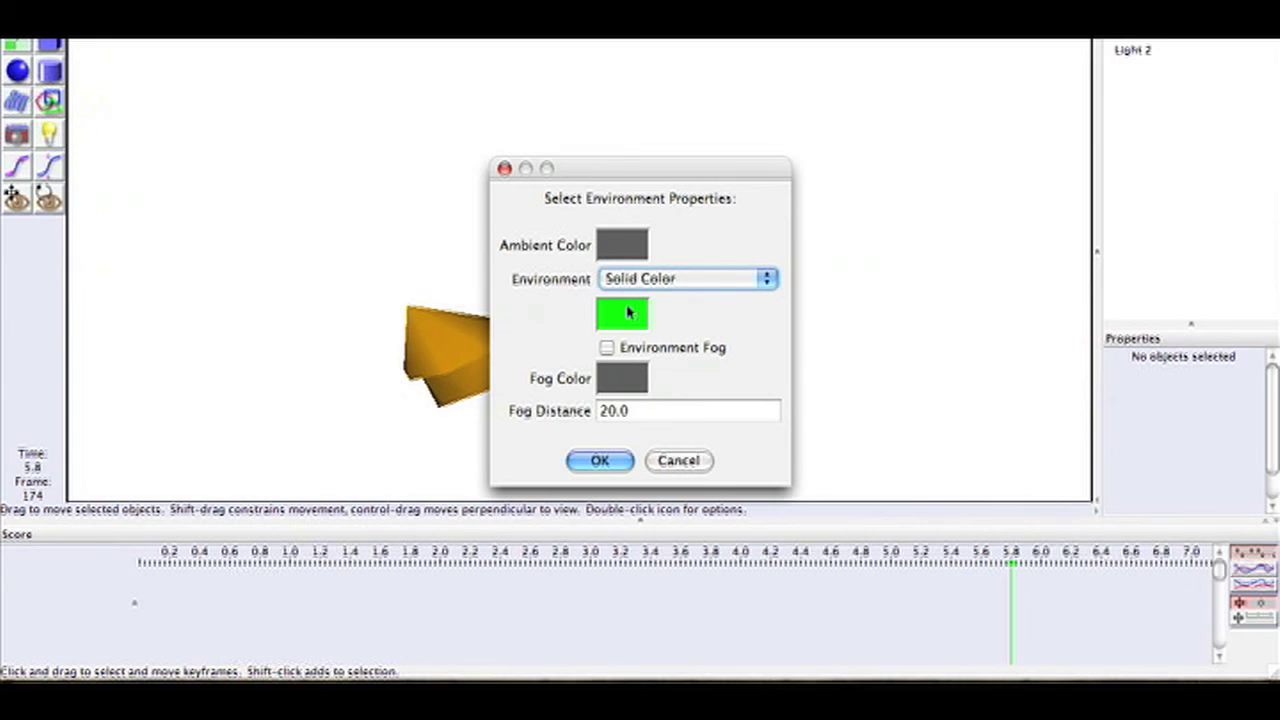
click(600, 460)
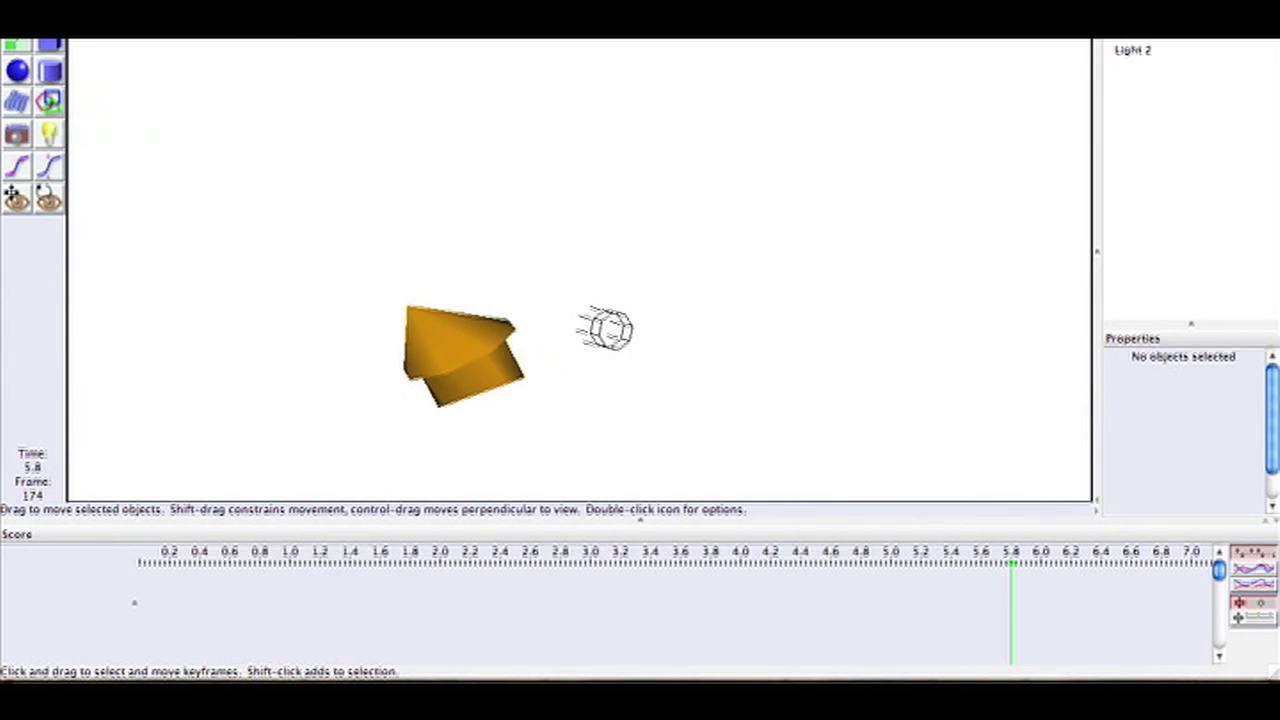
Step: Raytrace a 0–6 s movie from Camera 3 at 640×480, 24 fps, as JPEG quality 100
click(280, 38)
mouse_move(306, 42)
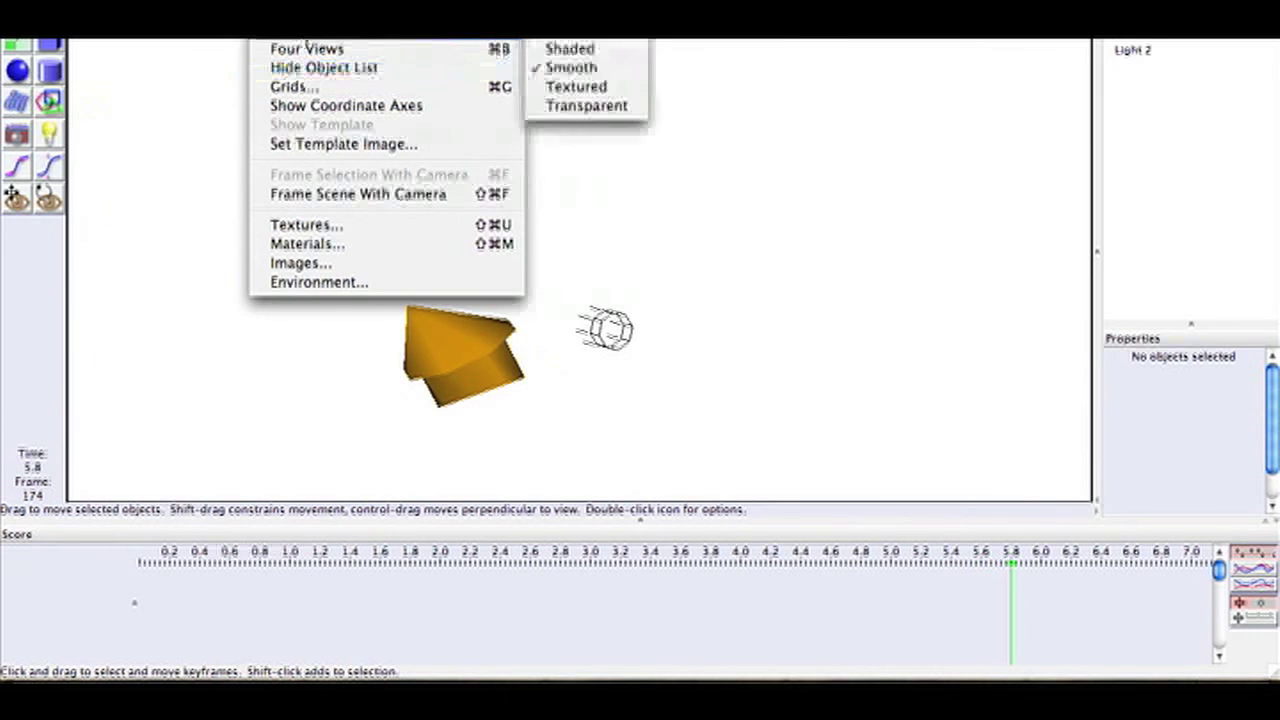
key(super+r)
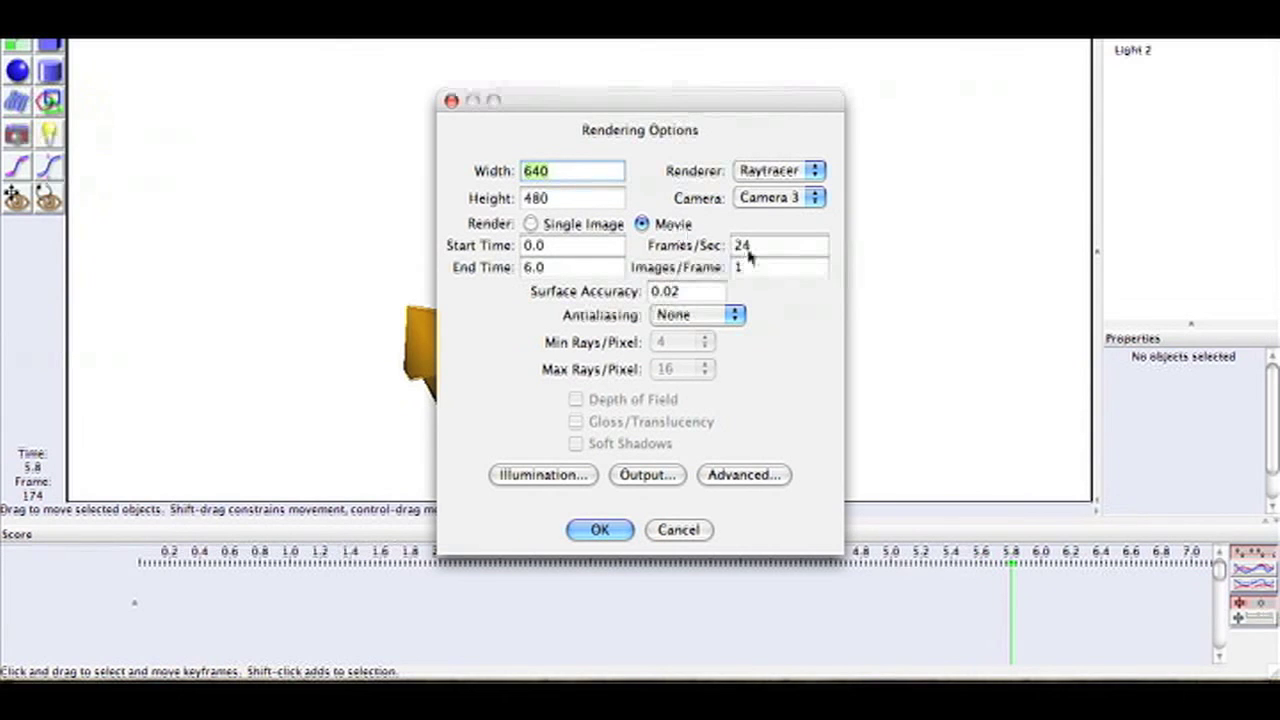
click(603, 530)
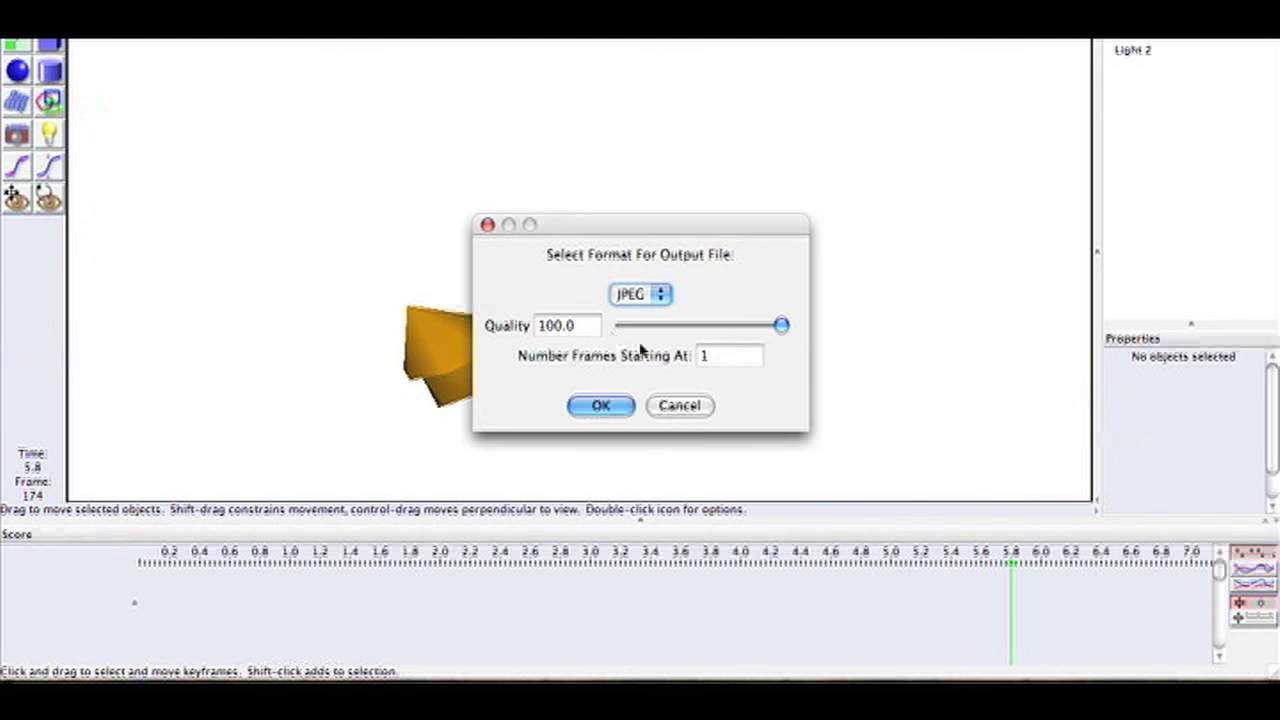
click(601, 406)
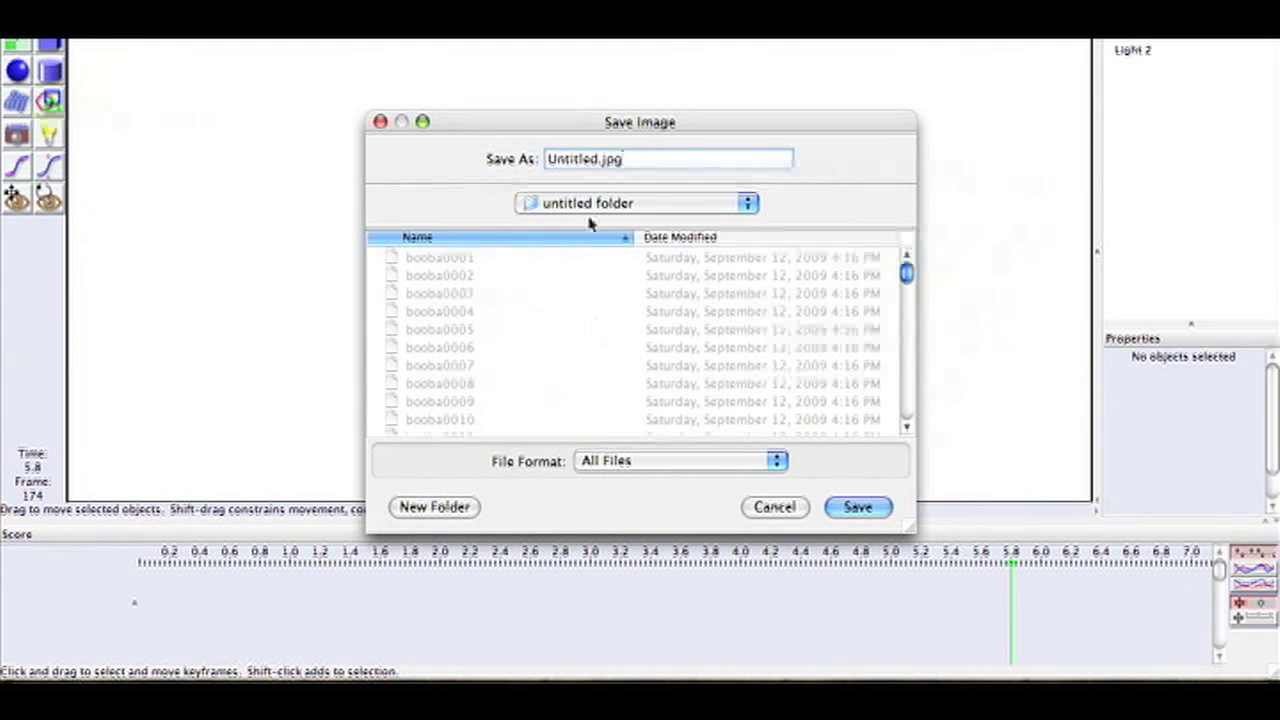
scroll(597, 280, down, 3)
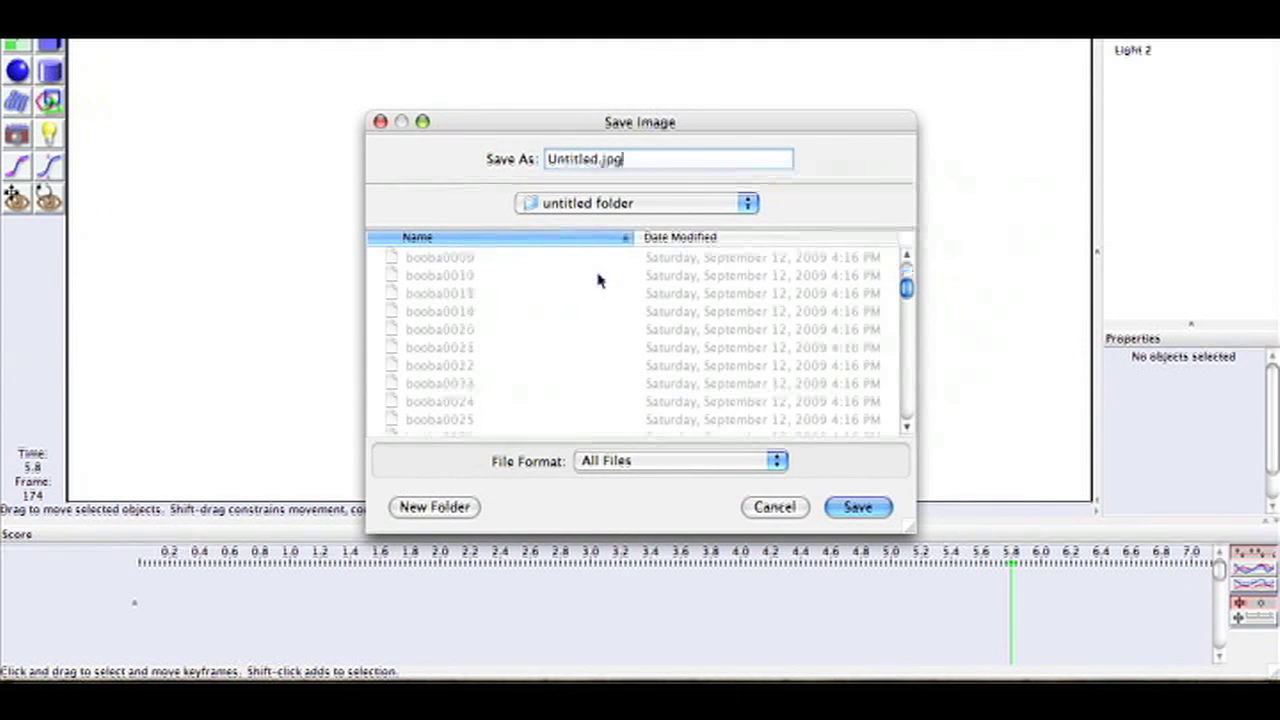